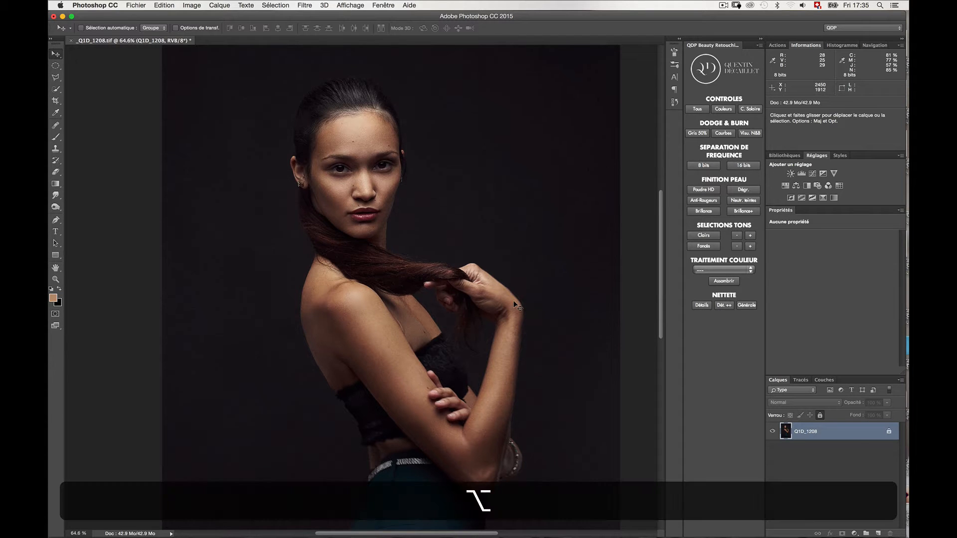
- Bring the whole portrait into view and display the document's RVB, Rouge, Vert and Bleu channels
scroll(514, 305, "down", 3)
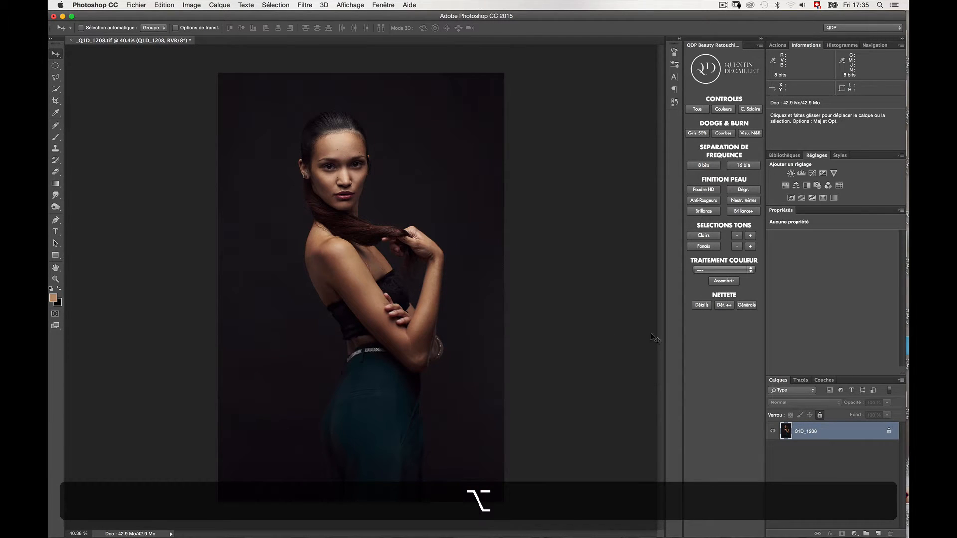
left_click(825, 380)
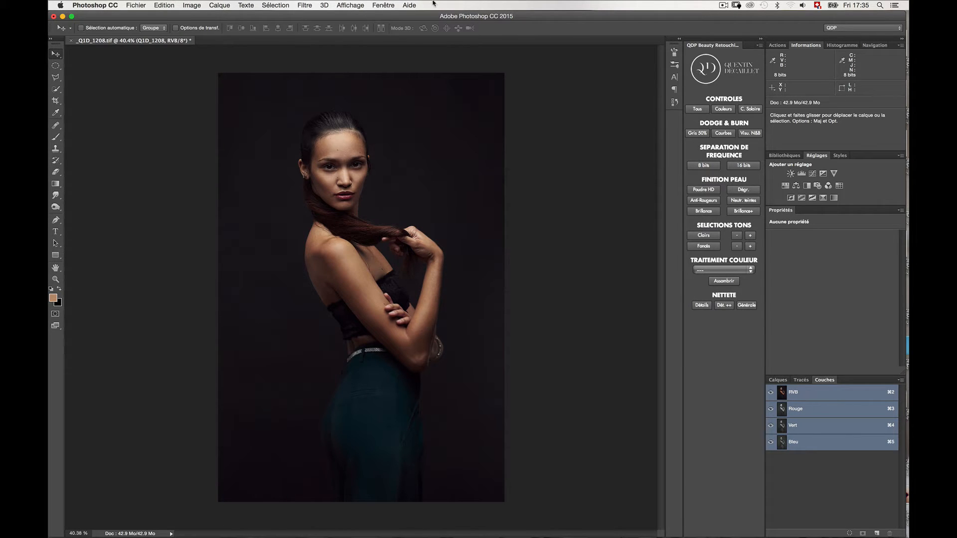
left_click(383, 5)
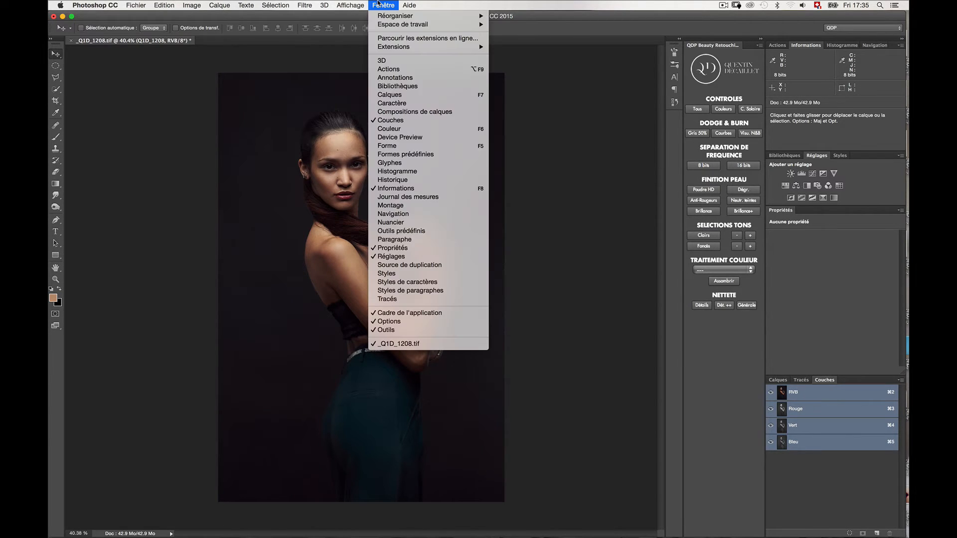
left_click(424, 125)
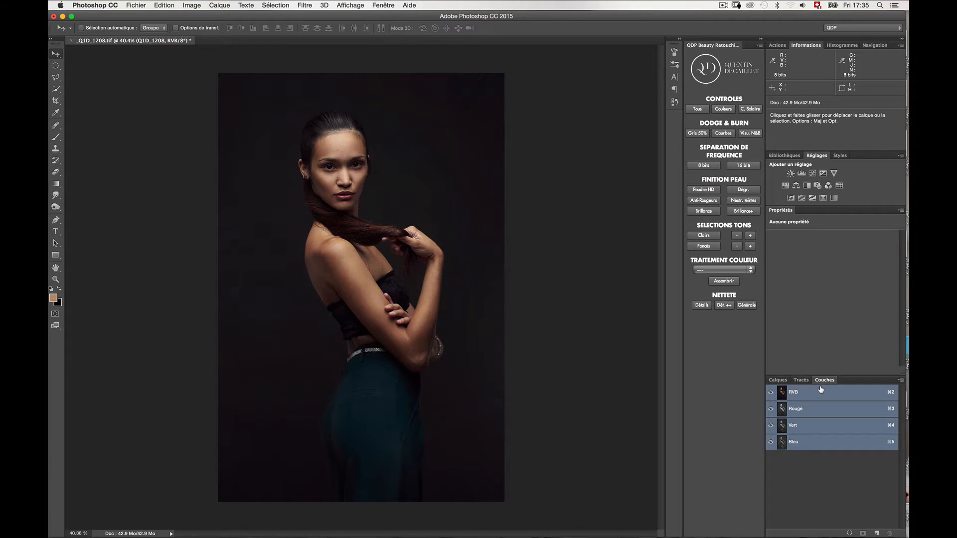
- Load the luminosity of the composite RVB channel as a selection and clear that selection again
key("super")
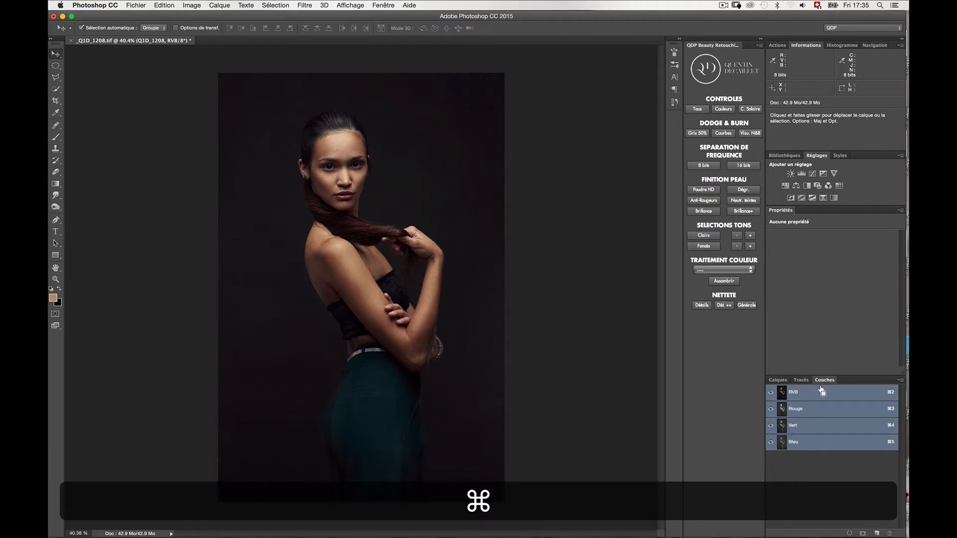
left_click(782, 393, "super")
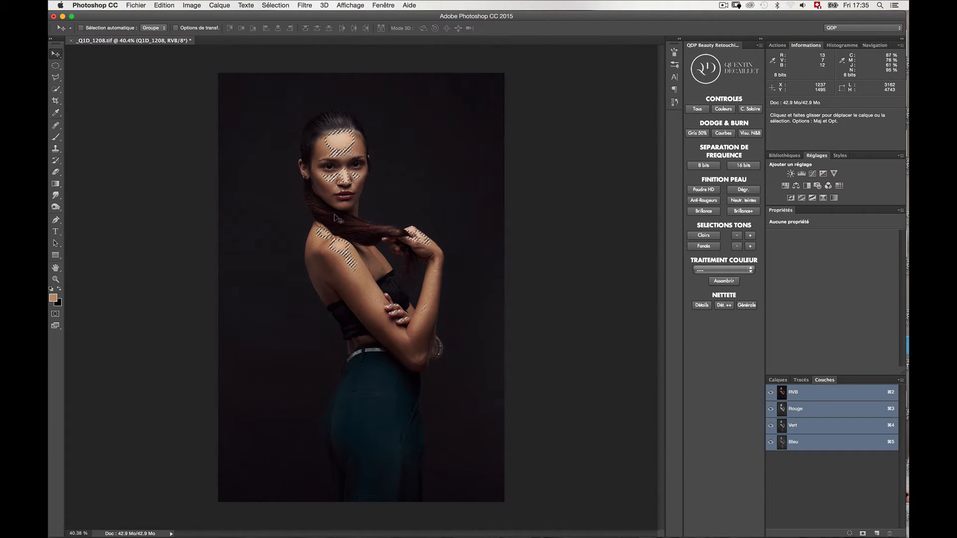
key("super+d")
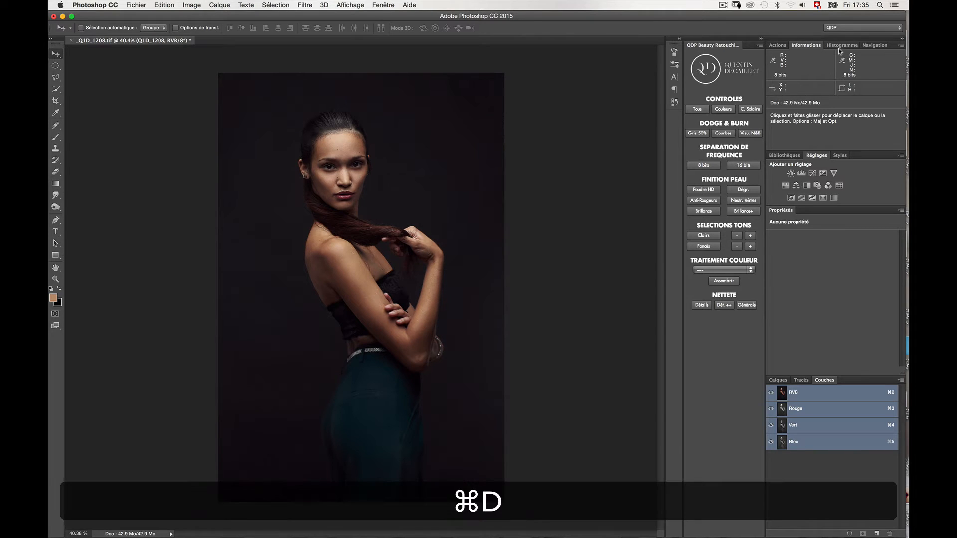
- With the histogram displayed, load the RVB channel's luminosity as a selection and intersect it with the same channel to isolate the brightest tones
left_click(842, 45)
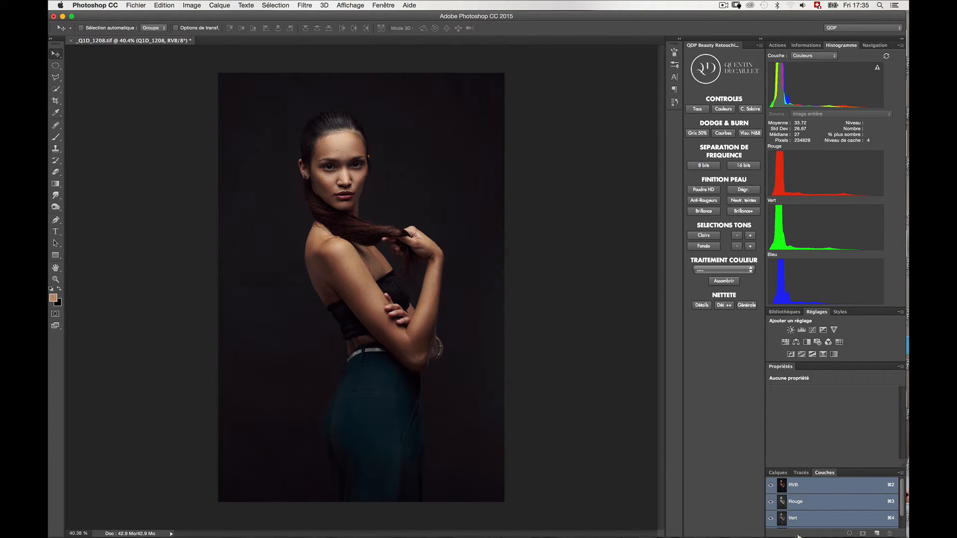
key("super")
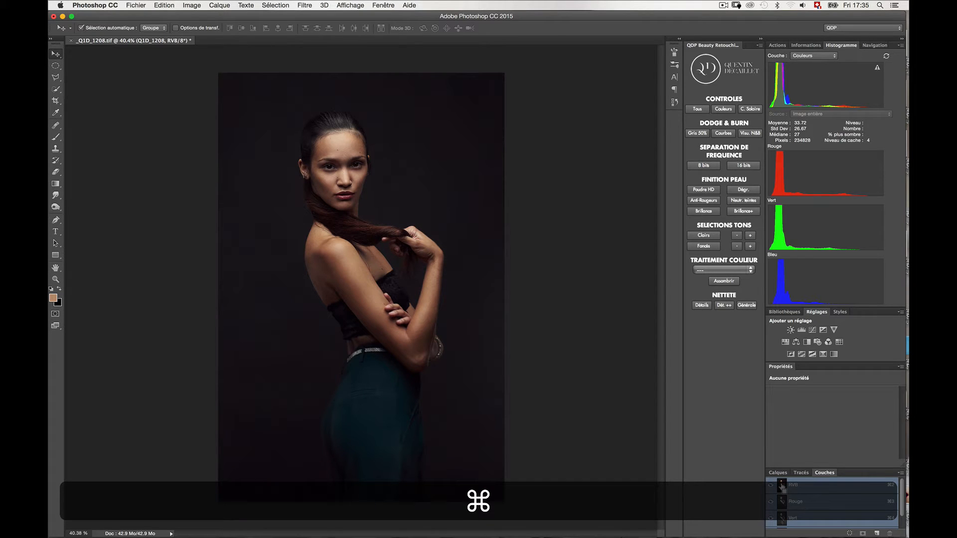
left_click(782, 486, "super")
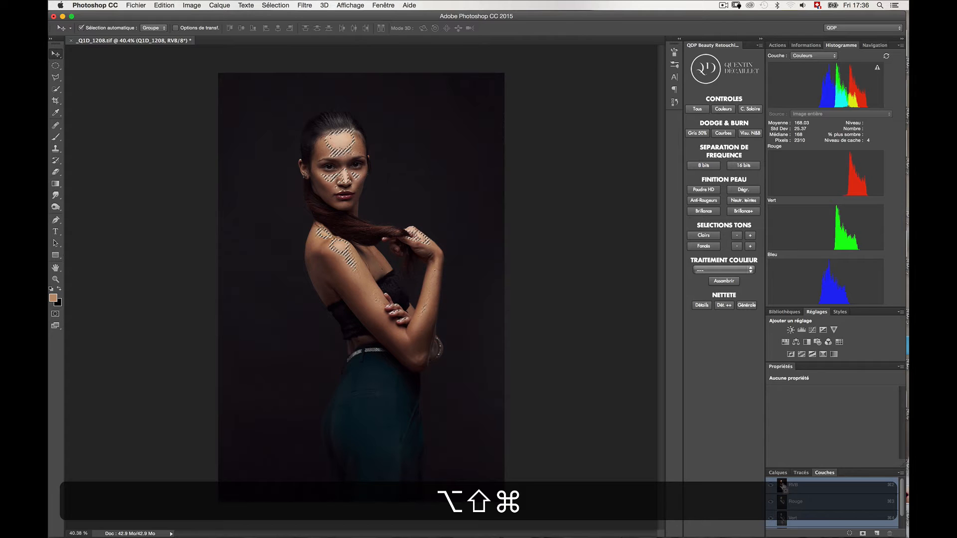
left_click(783, 486, "alt+shift+super")
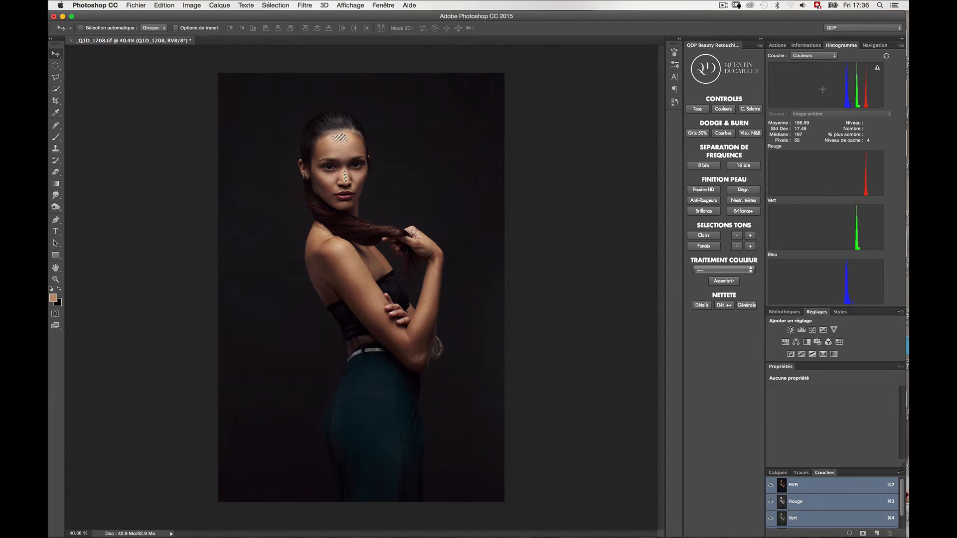
- Add a Curves adjustment layer above the Q1D_1208 layer, masked by the highlights selection, and enlarge its curve display
left_click(778, 473)
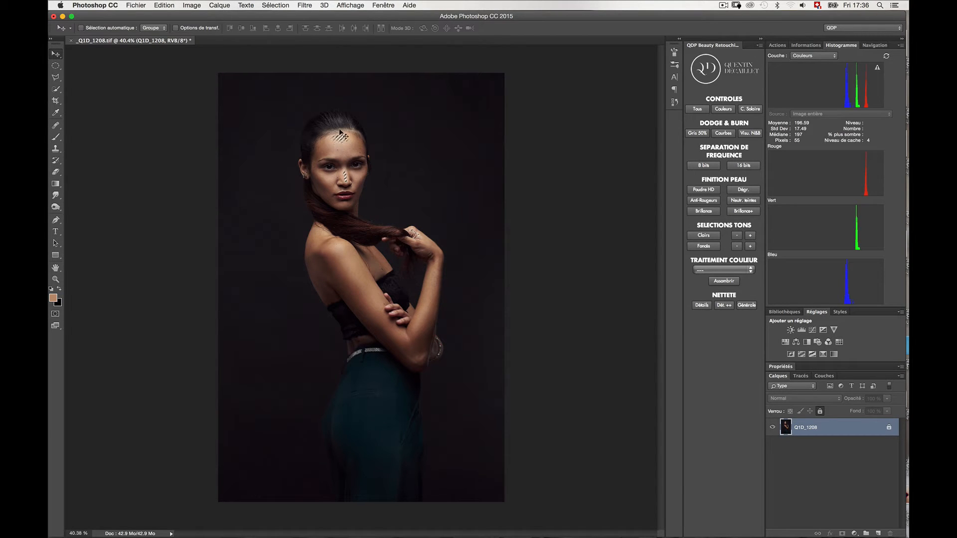
left_click(777, 45)
left_click(807, 46)
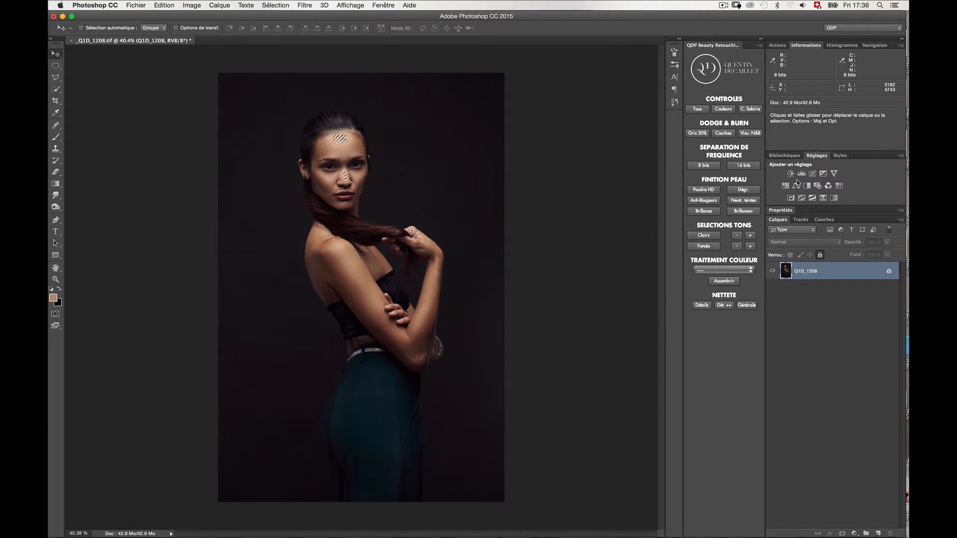
left_click(383, 5)
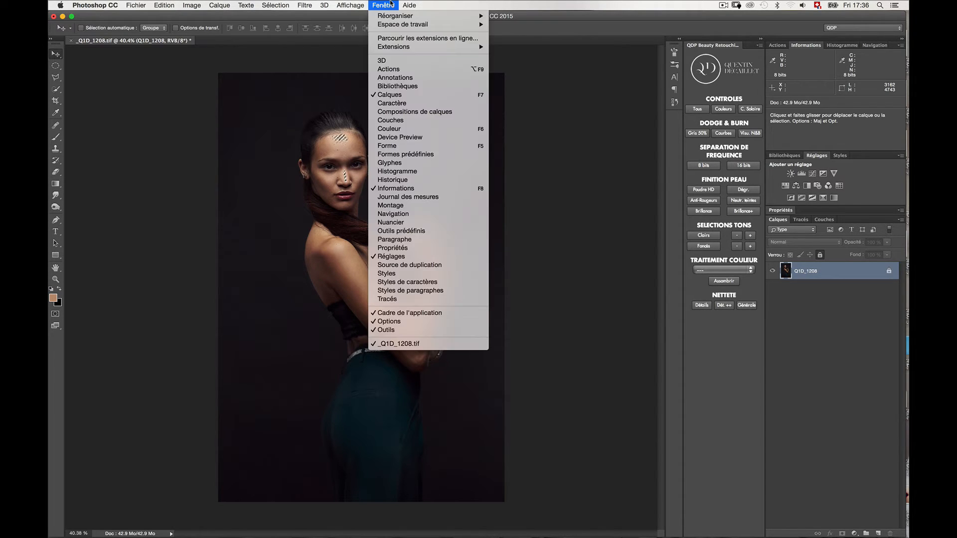
left_click(430, 255)
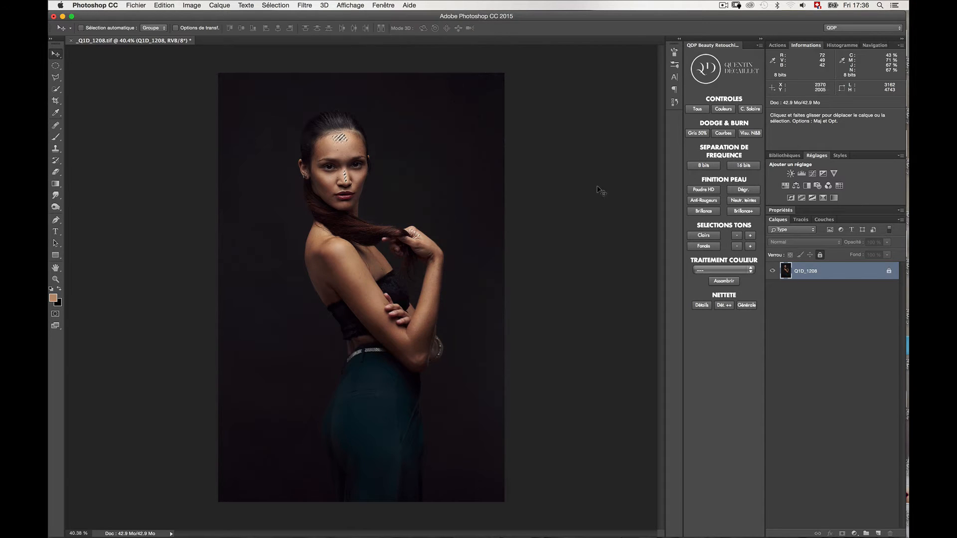
left_click(812, 176)
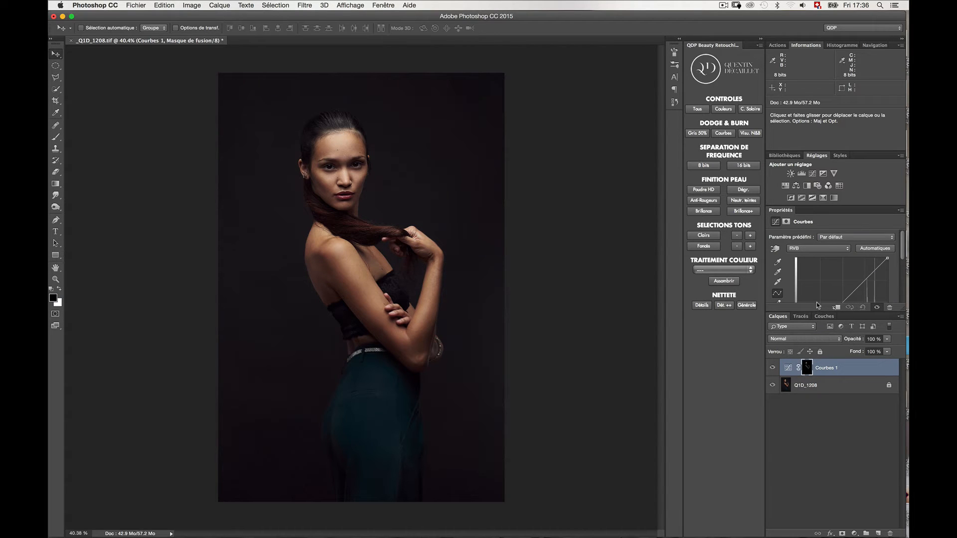
left_click_drag(812, 311, 811, 367)
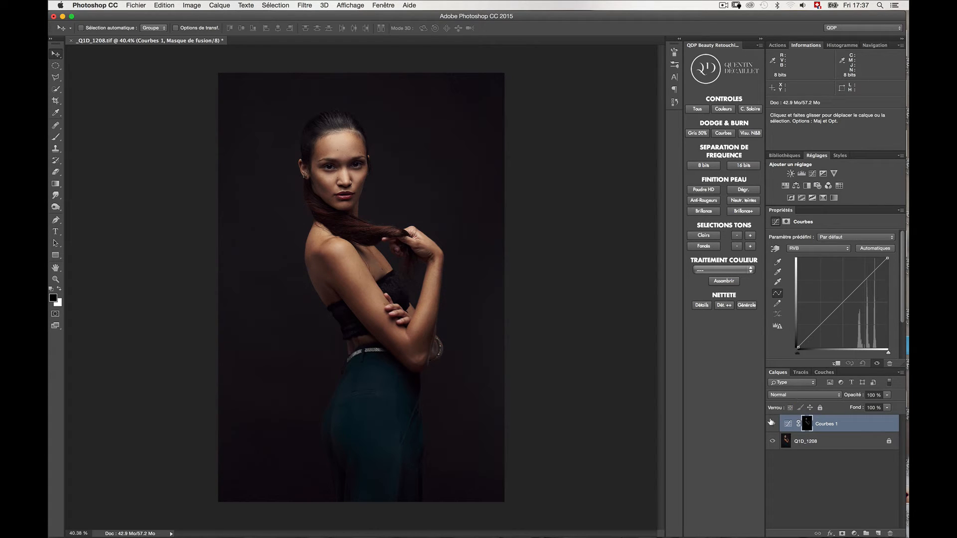
- Set the Curves layer's blend mode to Superposition and compare the portrait with and without the layer
left_click(794, 397)
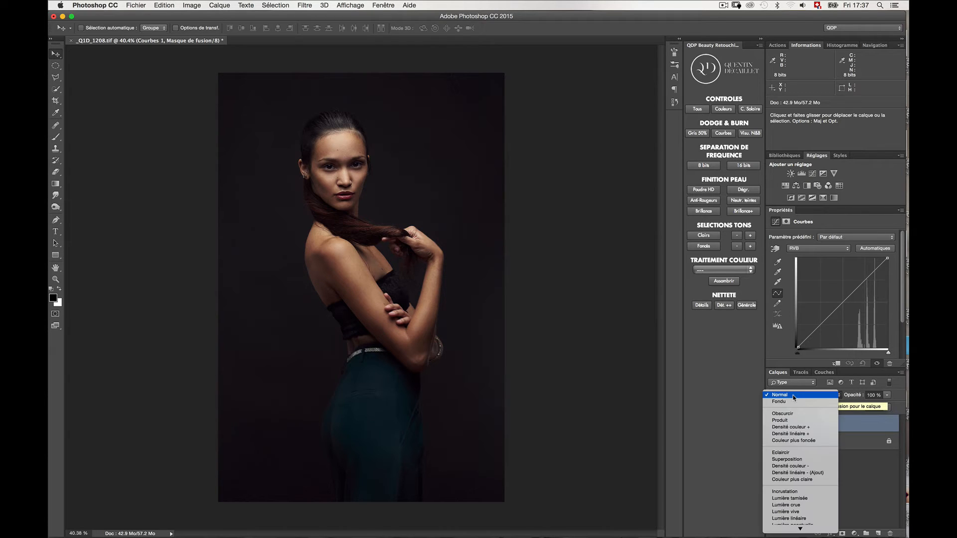
scroll(799, 486, "down", 3)
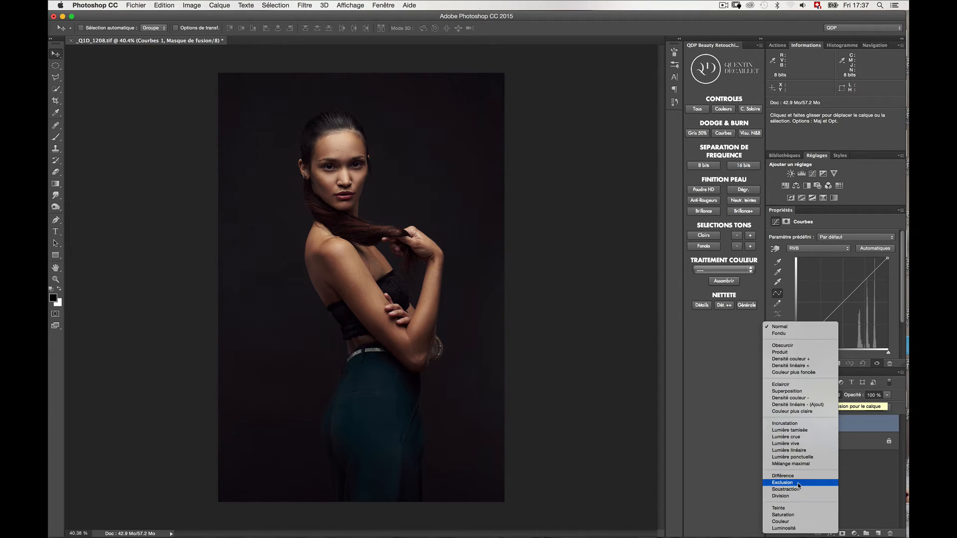
left_click(791, 392)
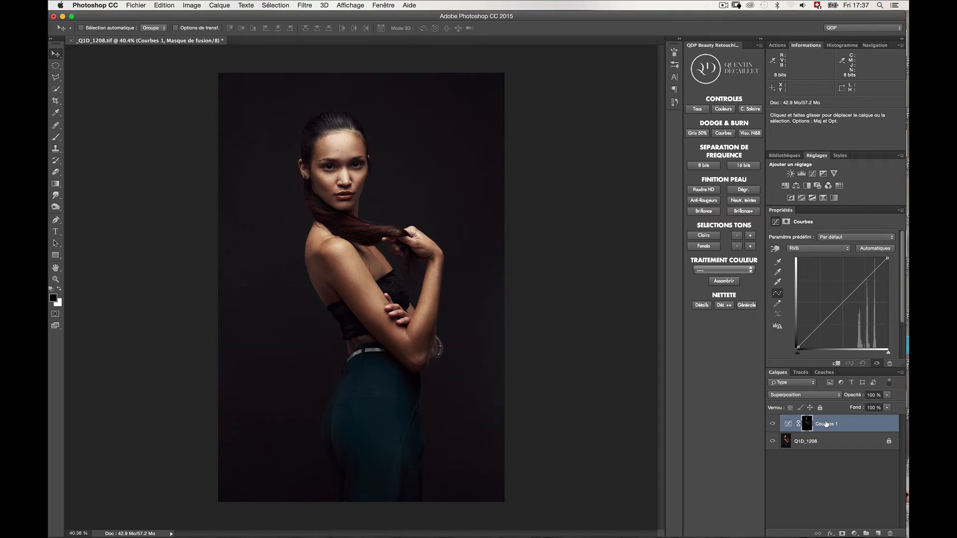
left_click(768, 421)
left_click(769, 422)
left_click(769, 422)
left_click(768, 422)
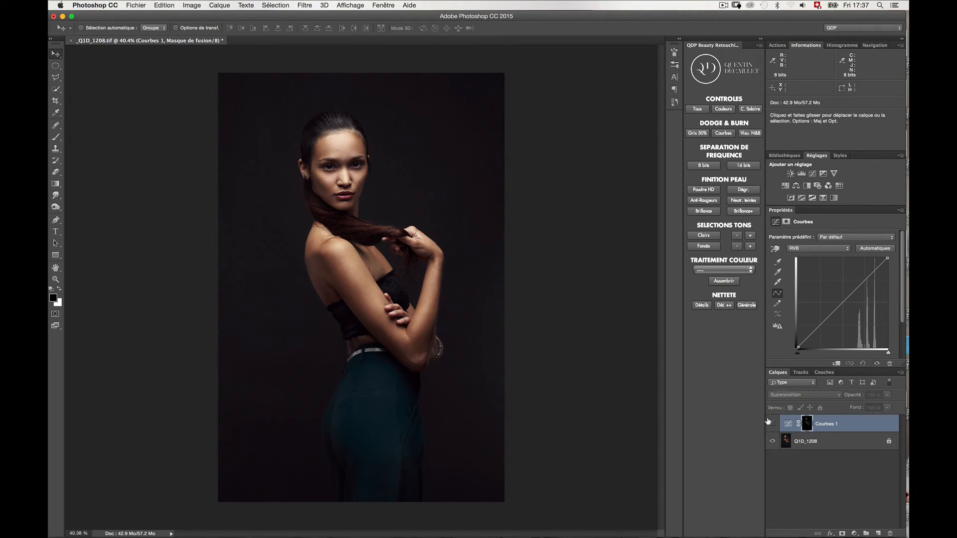
left_click(768, 422)
left_click(768, 422)
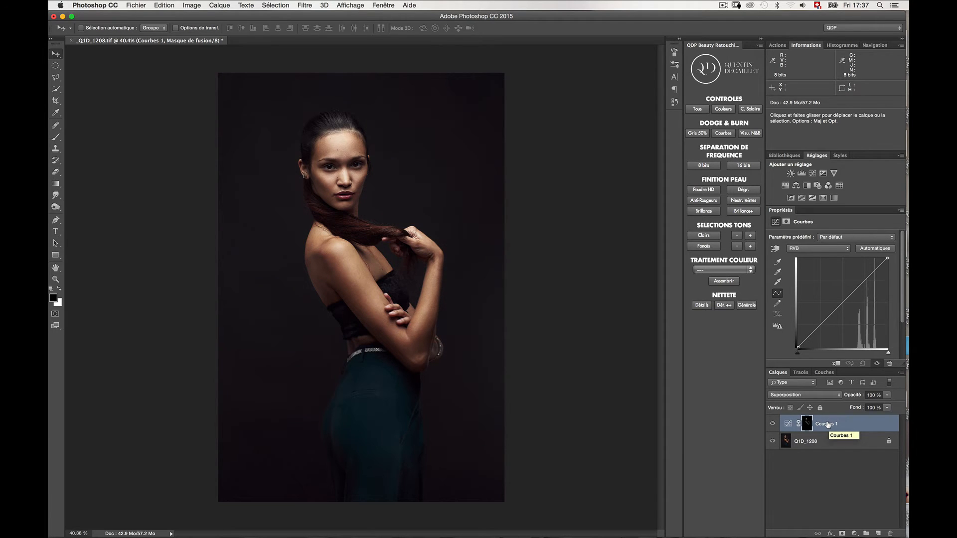
- Rename the Curves adjustment layer to "Lumin. Tons Clairs"
key("shift+super+r")
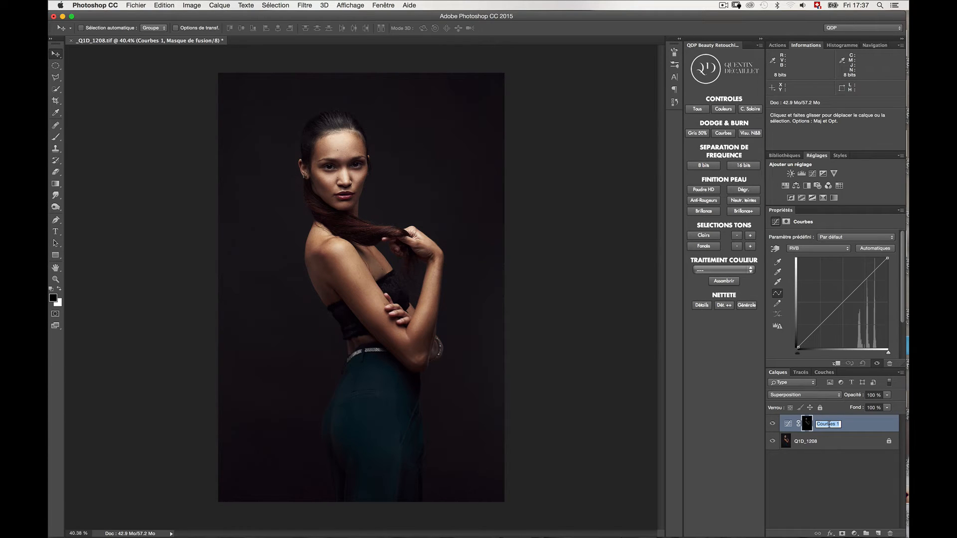
type("Lumin. Tons Clairs")
key("Return")
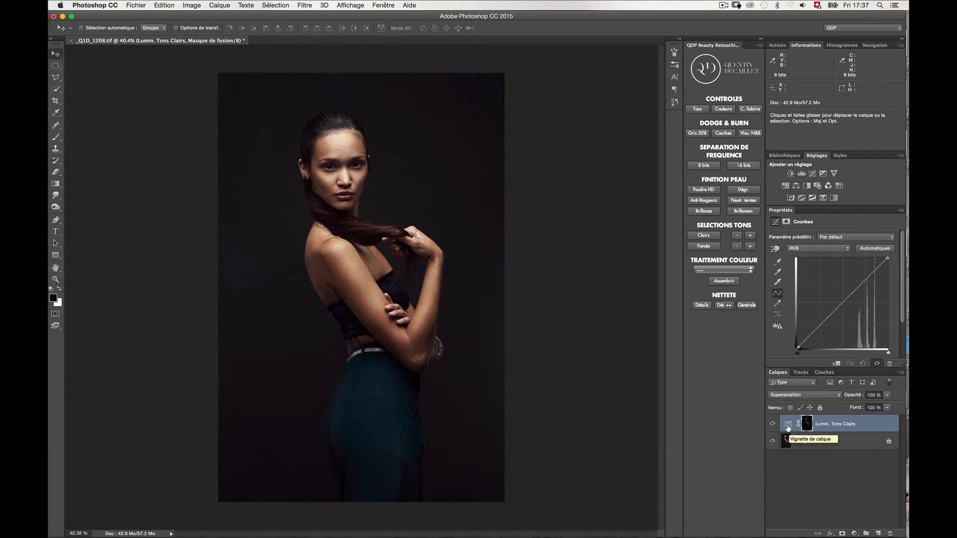
- Reduce the Lumin. Tons Clairs layer's opacity to 50 %, comparing the portrait with the layer hidden and shown
key("6")
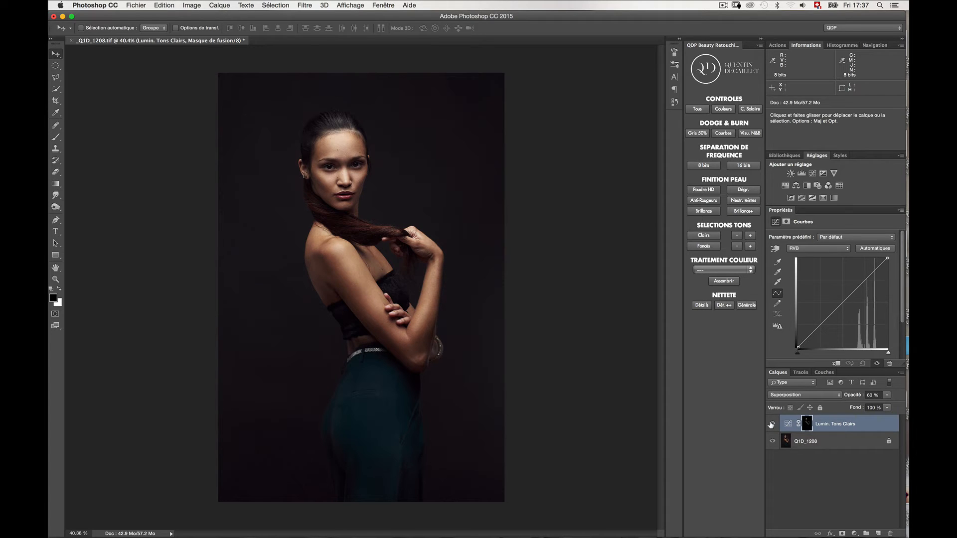
left_click(771, 424)
left_click(771, 424)
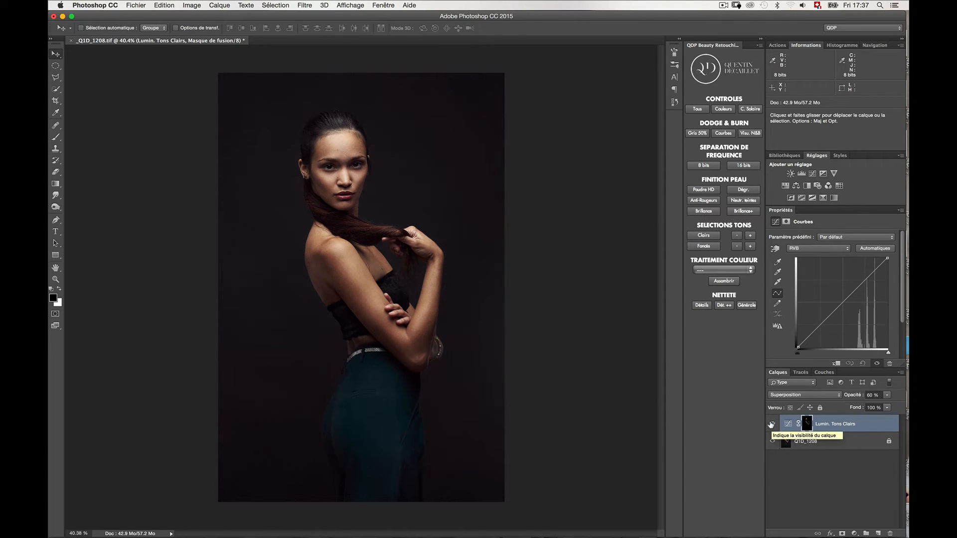
left_click(841, 424)
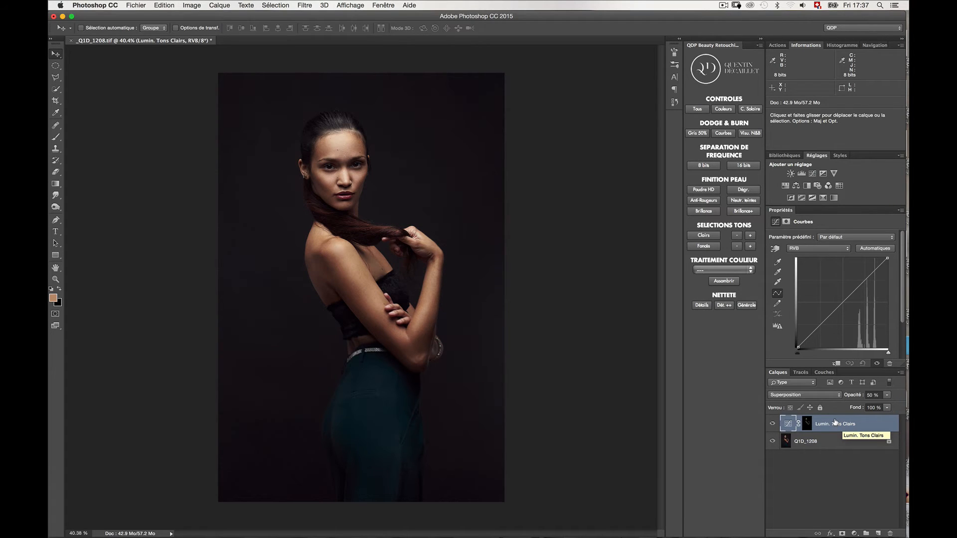
- Duplicate the Lumin. Tons Clairs layer and name the copy "Color. Tons Clairs"
key("super")
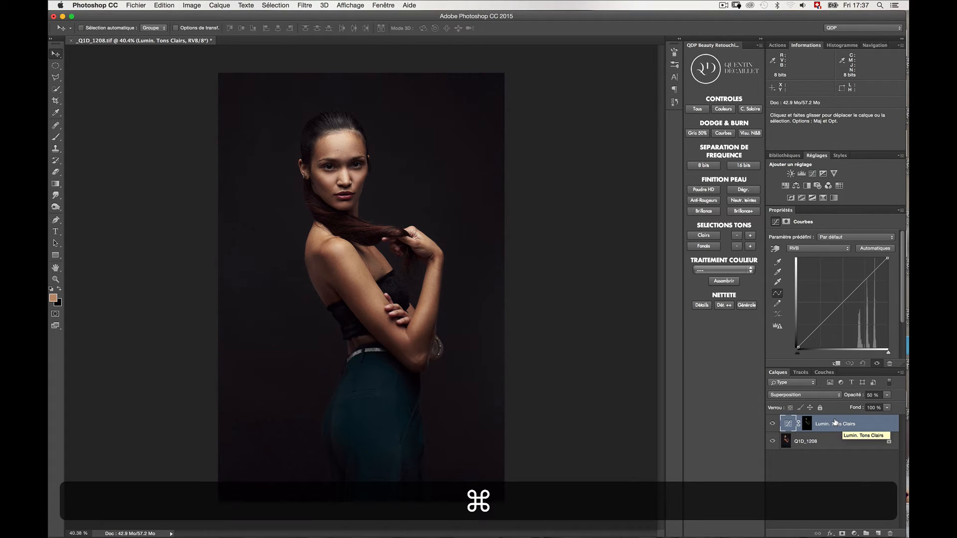
key("super+j")
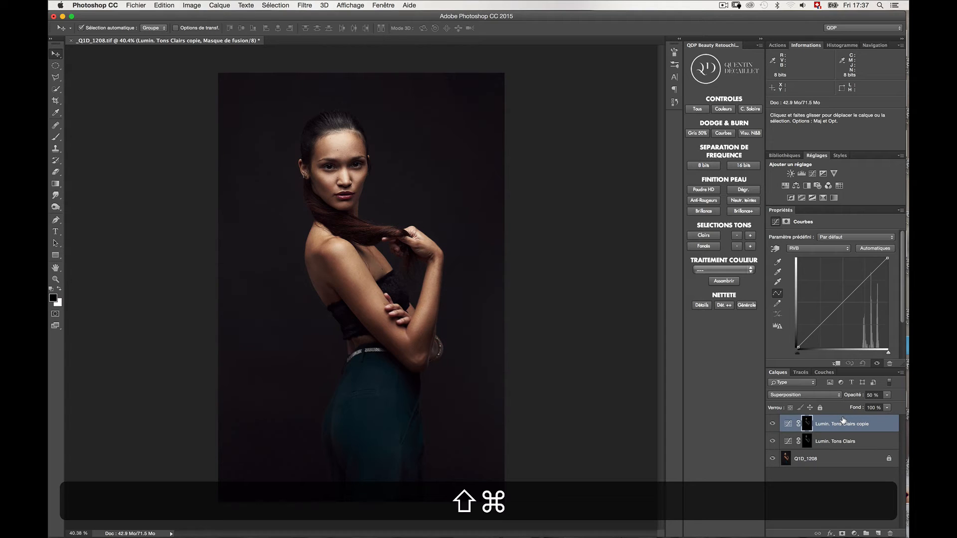
key("shift+super+r")
type("Co")
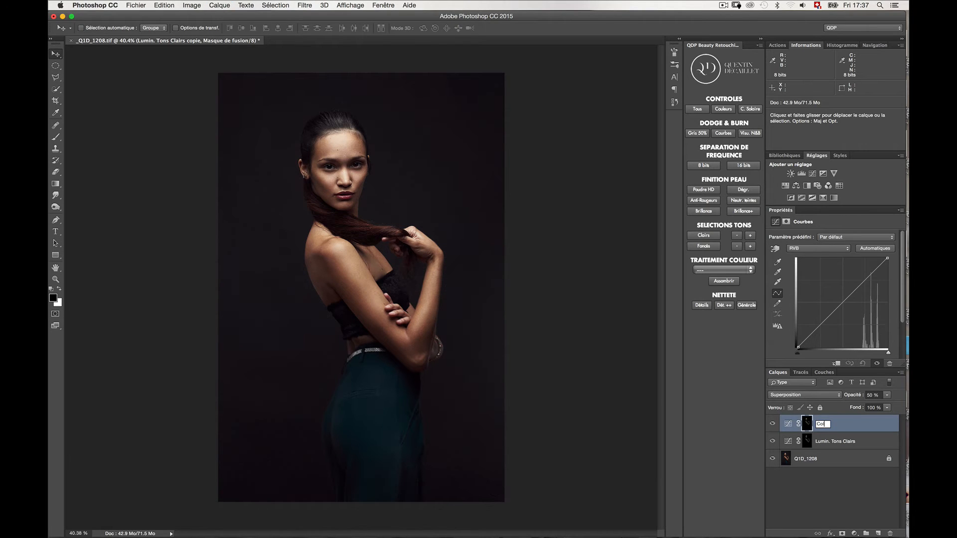
type("lor. Tons Clairs")
key("Return")
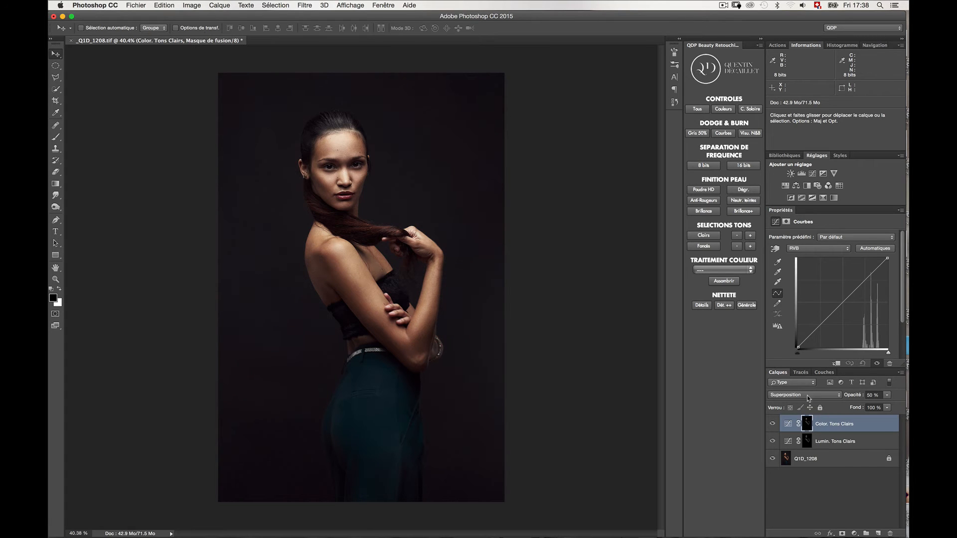
- Set the Color. Tons Clairs layer to Normal blend mode and 100 % opacity, checking its effect by toggling its visibility
left_click(806, 394)
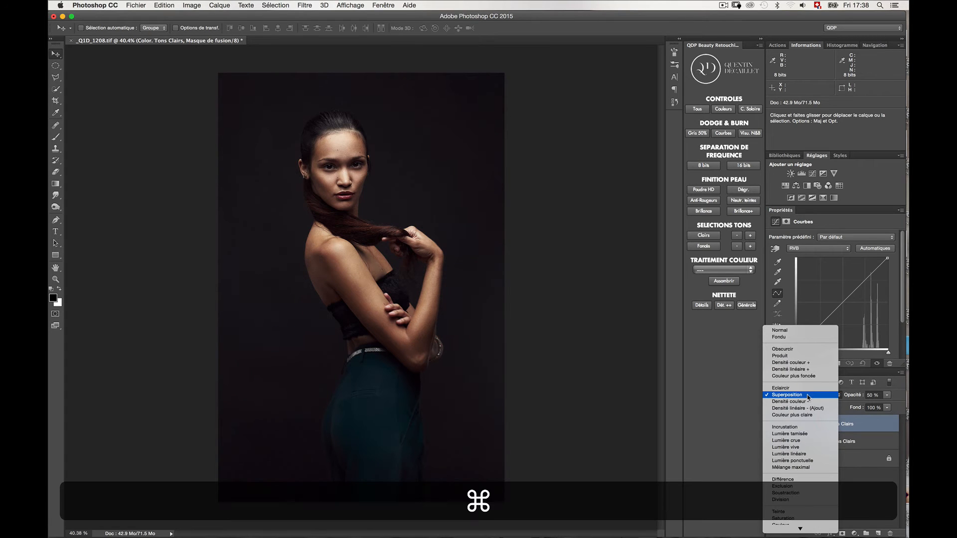
left_click(793, 330)
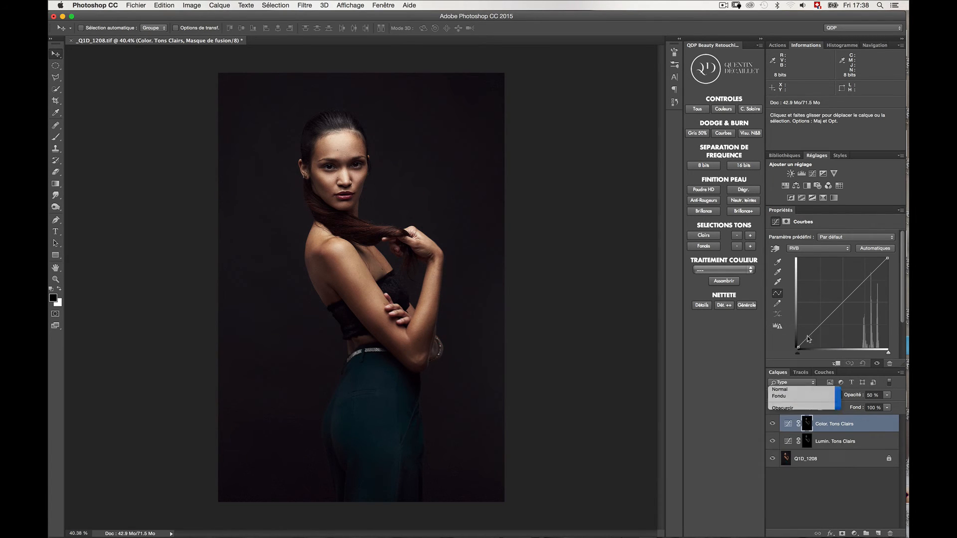
left_click(770, 424)
left_click(770, 425)
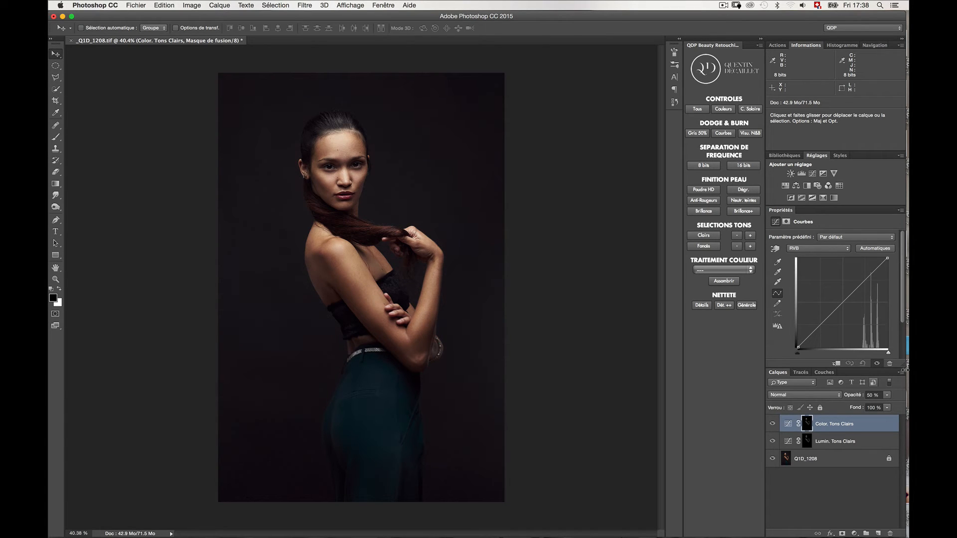
left_click_drag(850, 396, 902, 396)
- Brighten the Green channel of the Color. Tons Clairs curve by moving its white point slightly inward along the top edge
left_click(817, 248)
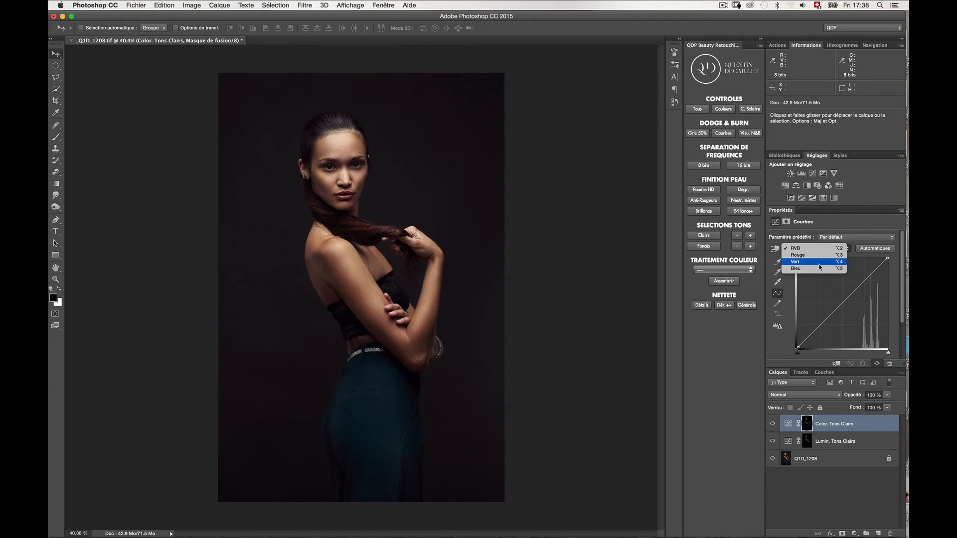
left_click(820, 267)
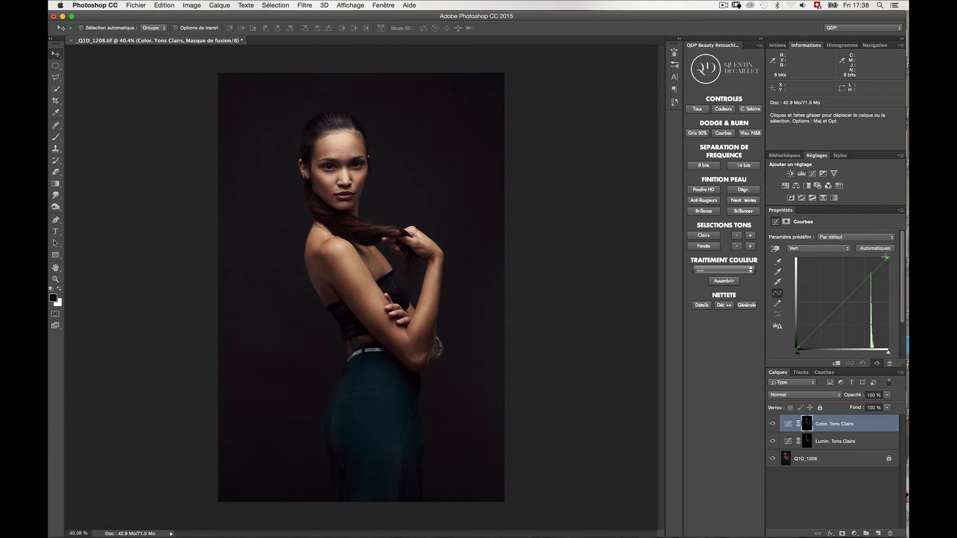
left_click_drag(887, 258, 878, 256)
- Lower the output of the Red channel's white point slightly in the Color. Tons Clairs curve
left_click(807, 248)
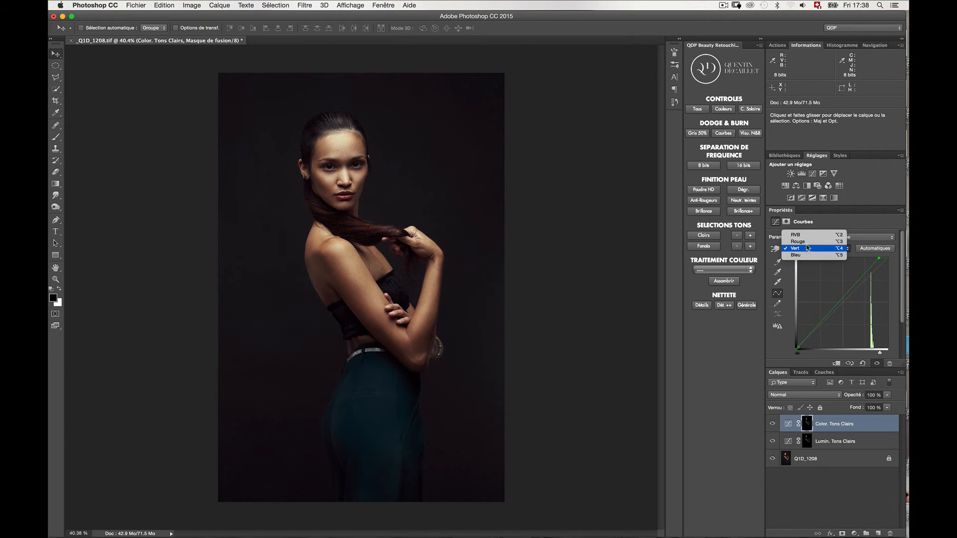
left_click(804, 241)
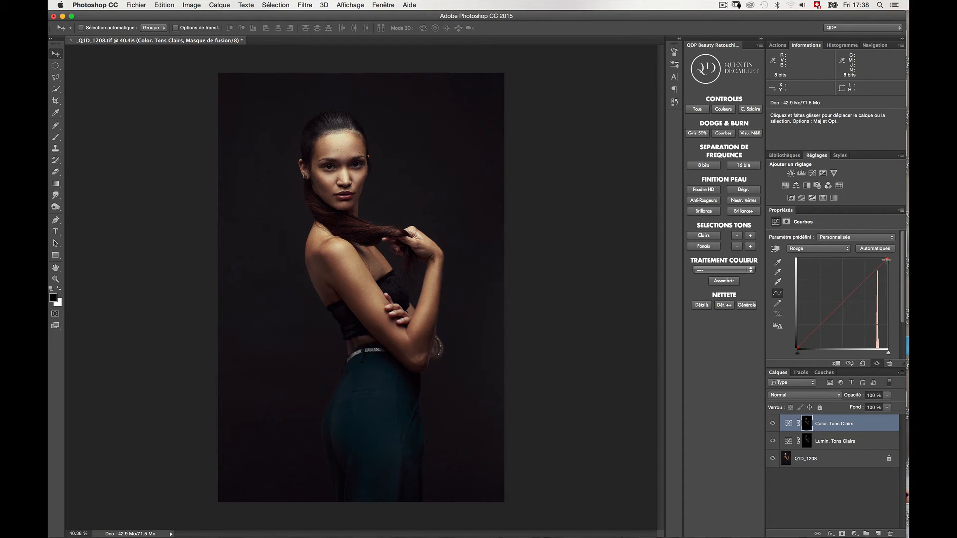
left_click_drag(887, 259, 890, 270)
left_click_drag(885, 270, 892, 264)
- Lower the Blue channel's white point slightly in the Color. Tons Clairs curve, comparing the portrait with the layer hidden and shown
left_click(801, 248)
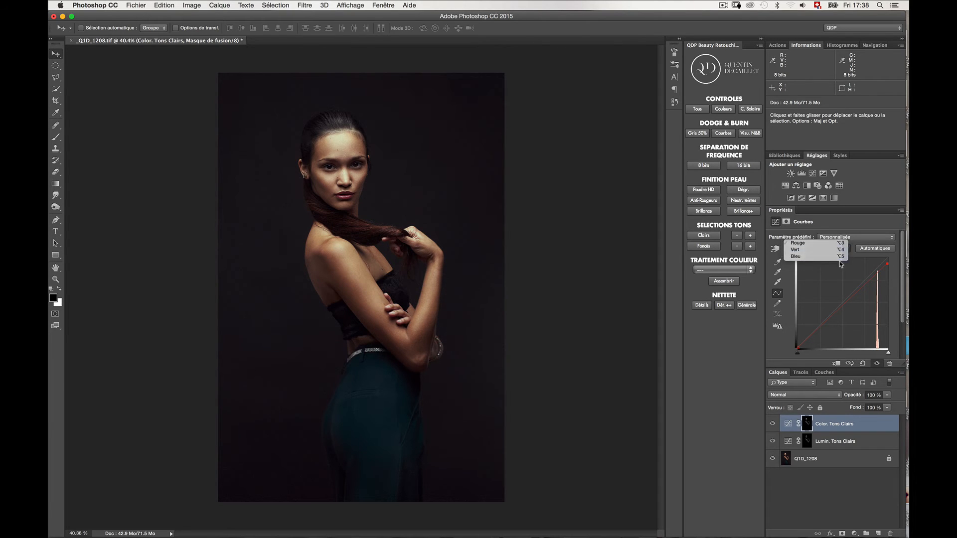
left_click(804, 266)
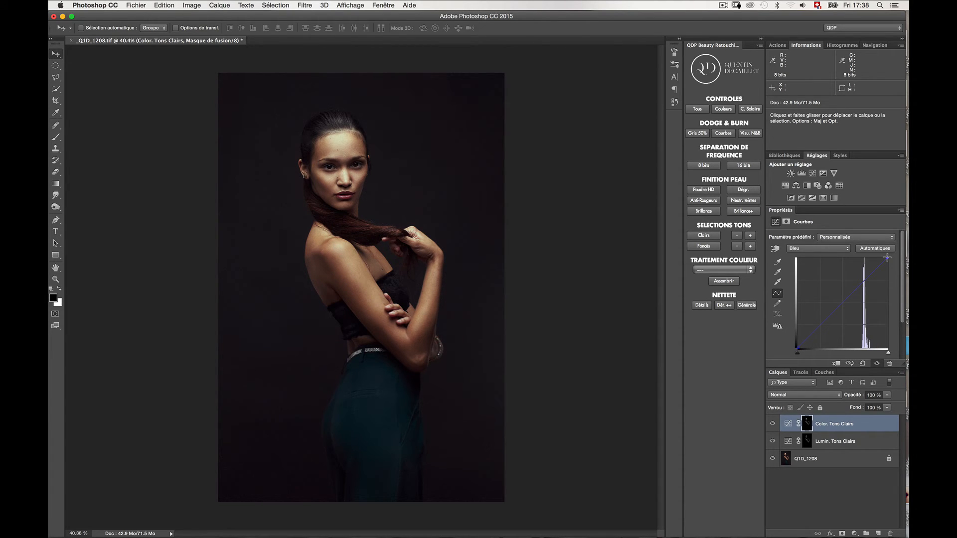
left_click_drag(888, 257, 891, 260)
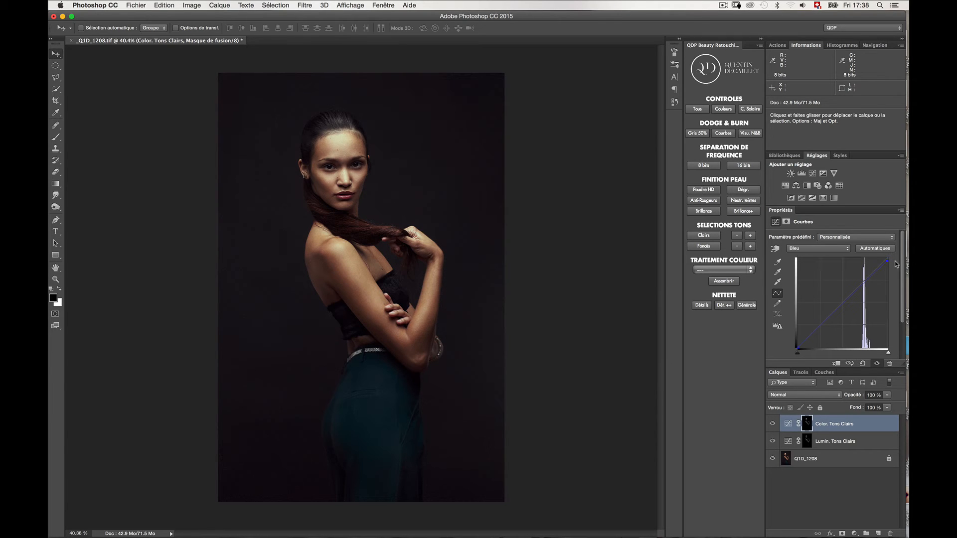
left_click(772, 424)
left_click(772, 424)
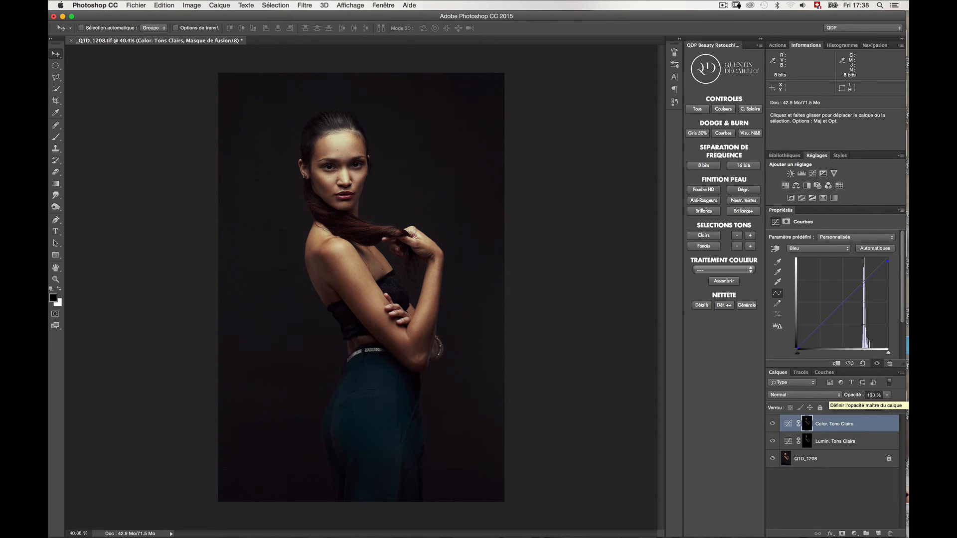
- Reduce the Color. Tons Clairs layer's opacity to 35 % and check its effect by toggling its visibility
key("3")
key("4")
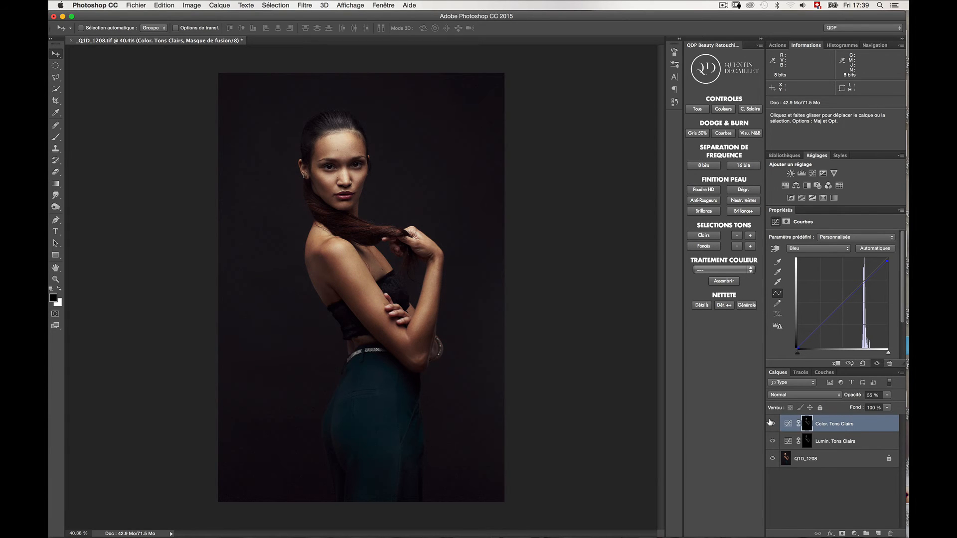
left_click(774, 422)
left_click(773, 423)
left_click(773, 423)
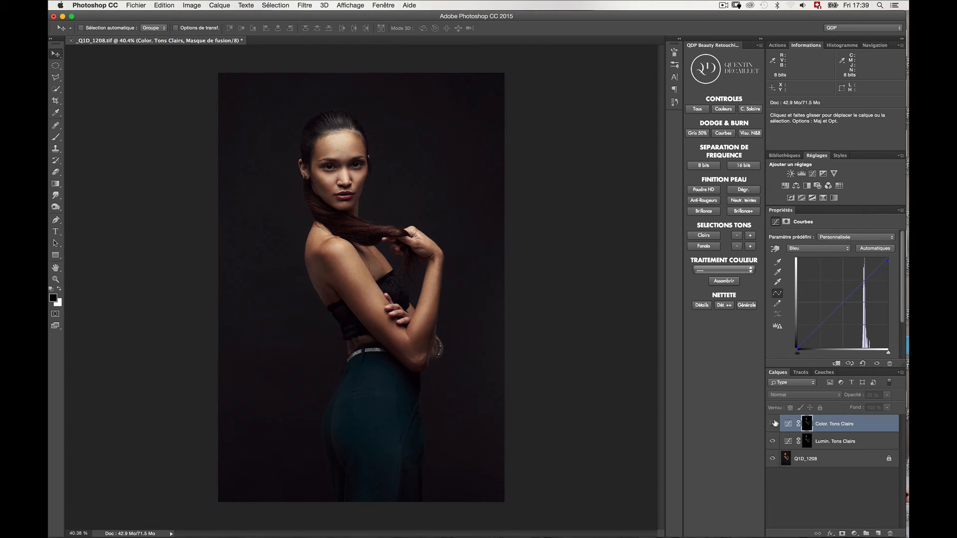
left_click(773, 423)
- Group the Color. Tons Clairs and Lumin. Tons Clairs layers and name the group "Brillance Peau"
key("shift")
left_click(846, 441, "shift")
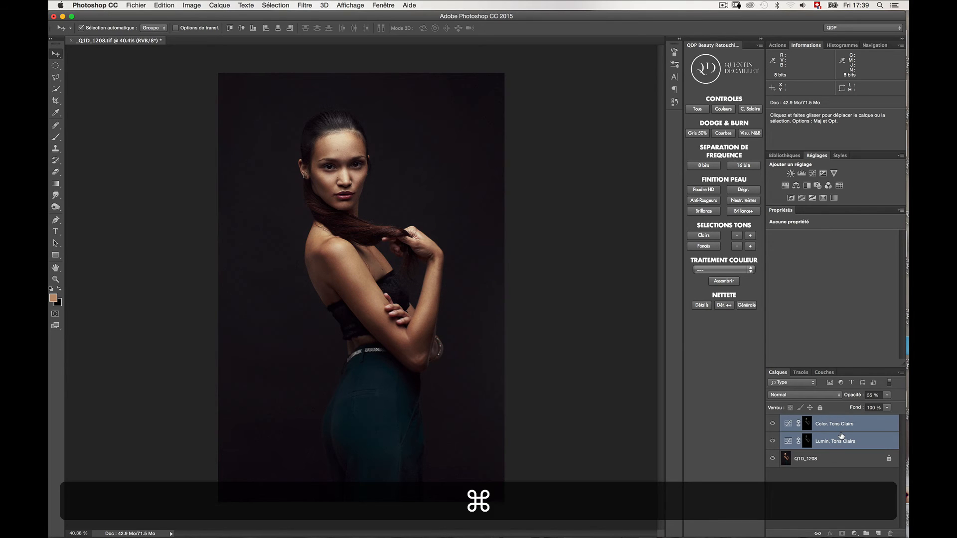
key("super+g")
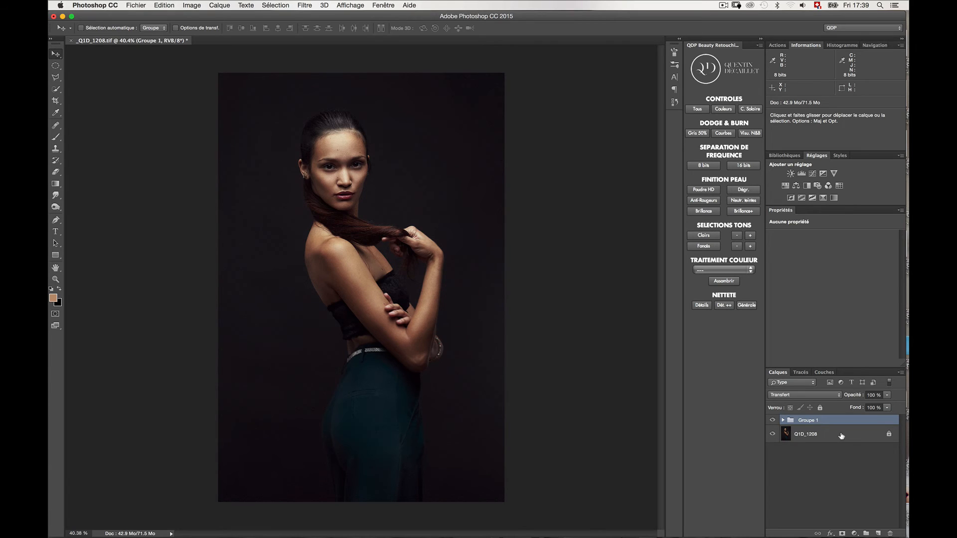
key("shift+super+r")
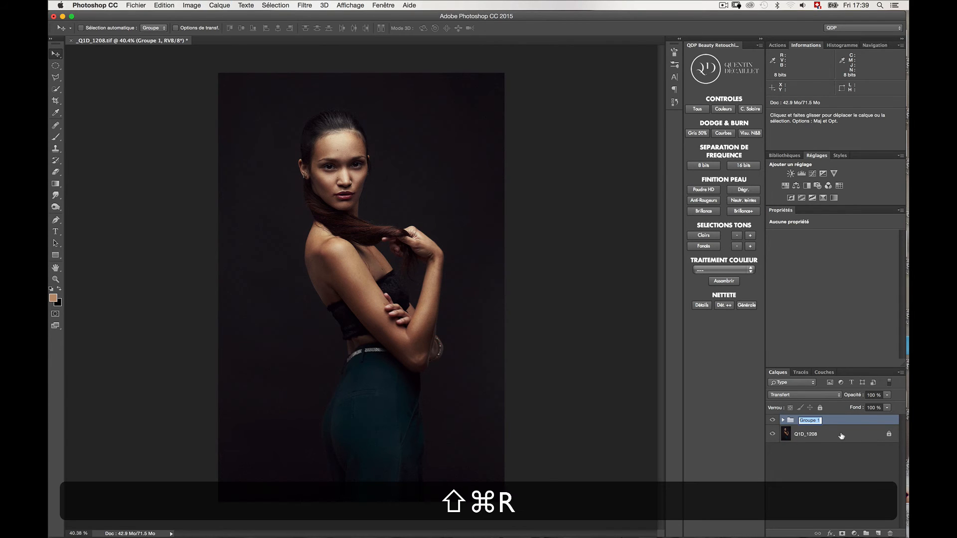
type("B")
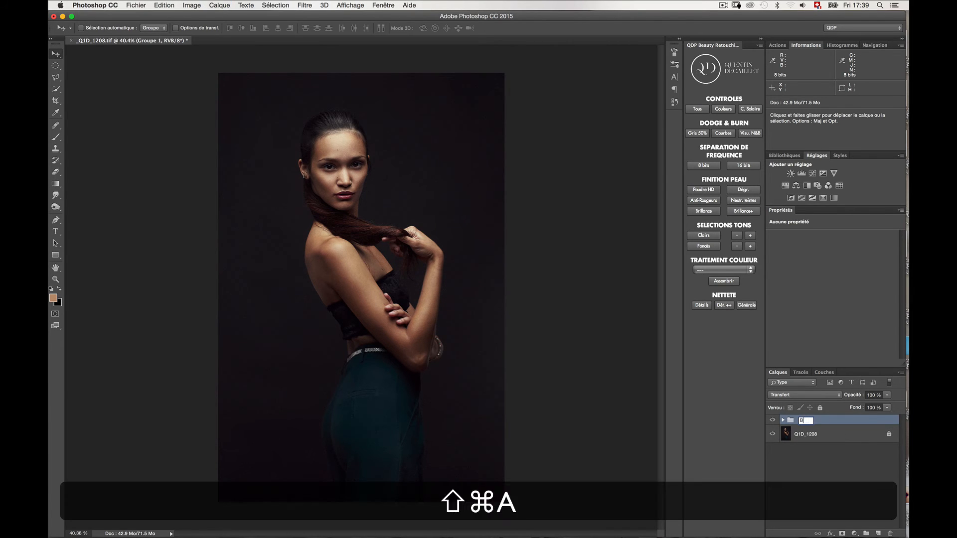
type("rillance Peau")
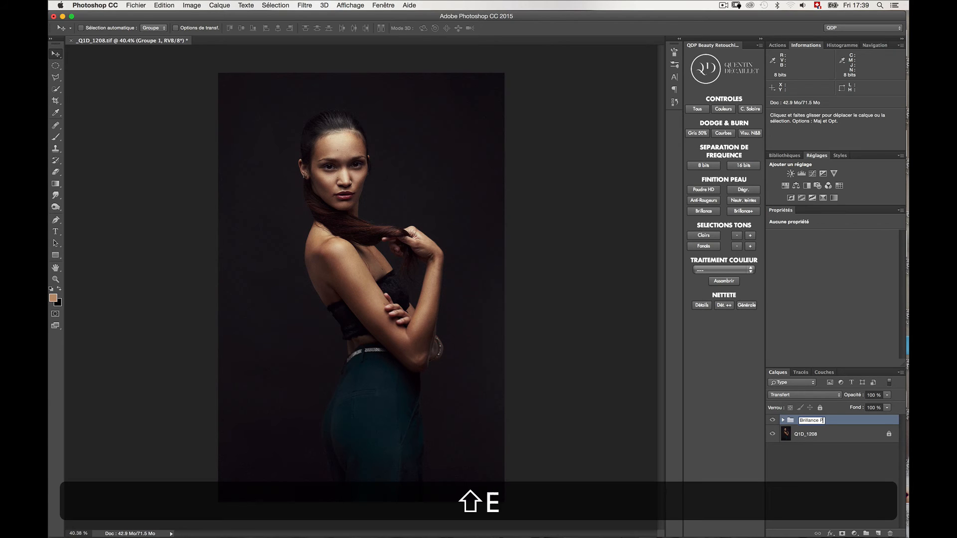
key("Return")
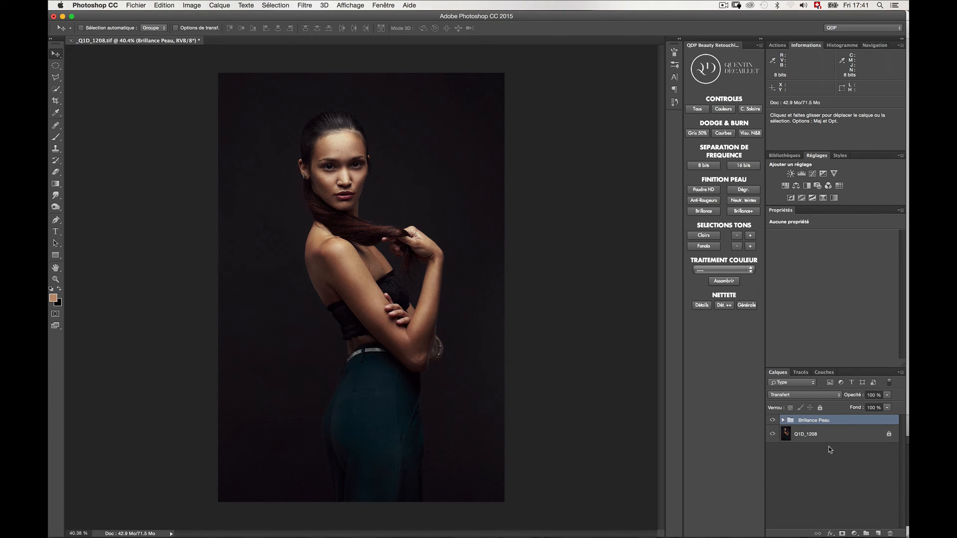
- Add a black layer mask to the Brillance Peau group and check that it hides the effect by toggling the group's visibility
key("alt")
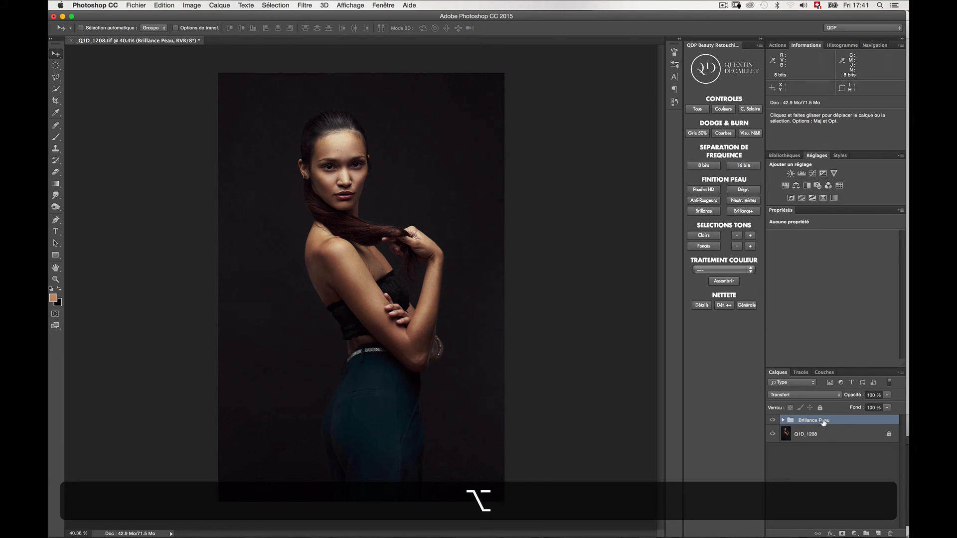
left_click(842, 532, "alt")
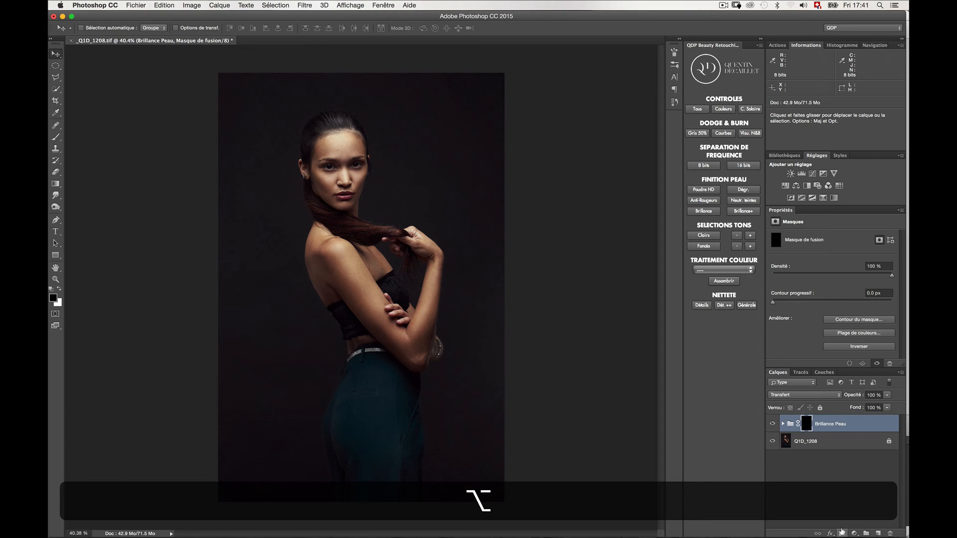
left_click(772, 423)
left_click(772, 423)
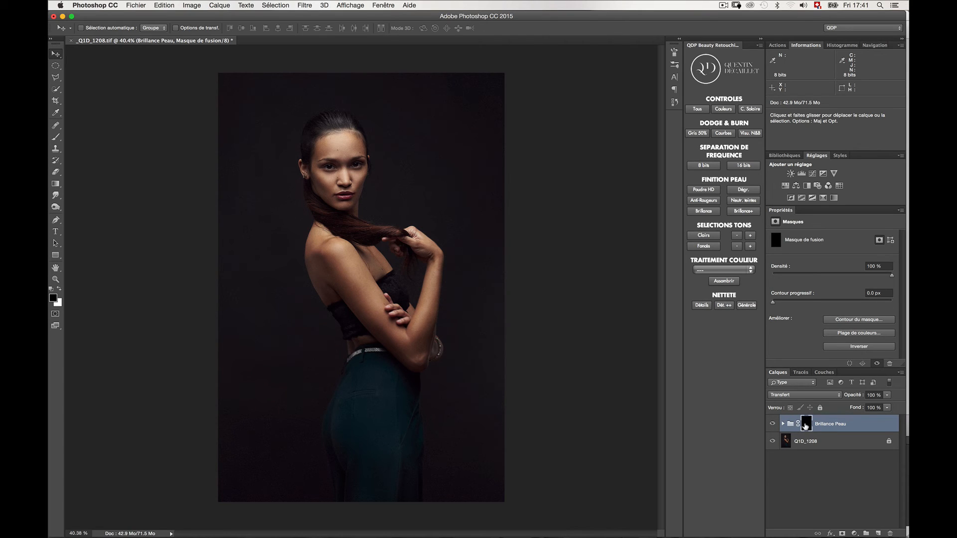
left_click(771, 422)
left_click(772, 423)
left_click(771, 422)
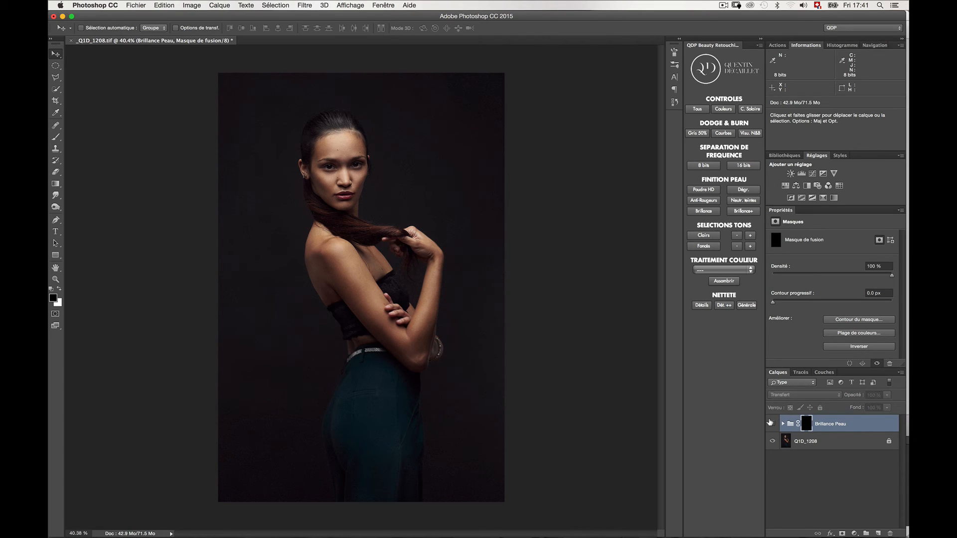
left_click(771, 423)
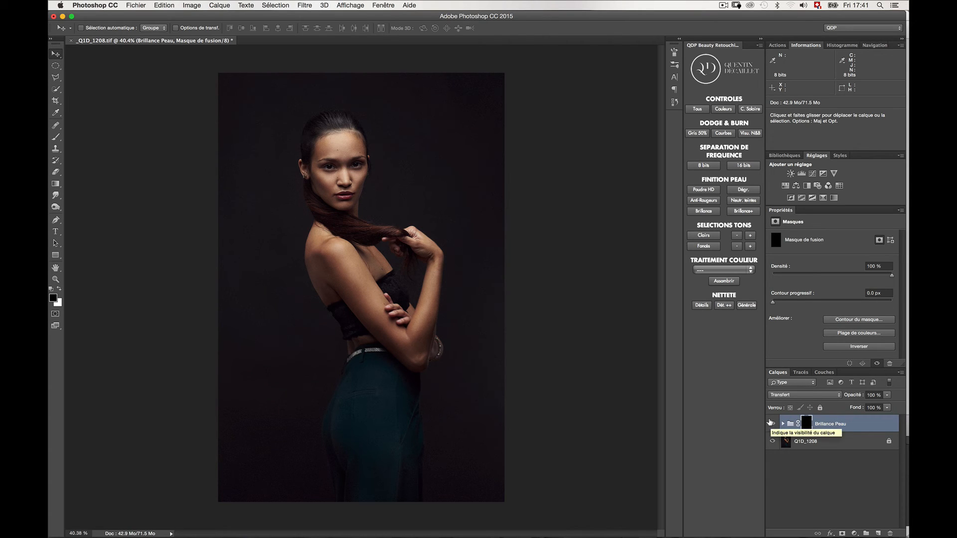
- Target the Brillance Peau mask and set up the Brush tool with white as foreground colour and the soft 422 px preset
left_click(803, 427)
key("b")
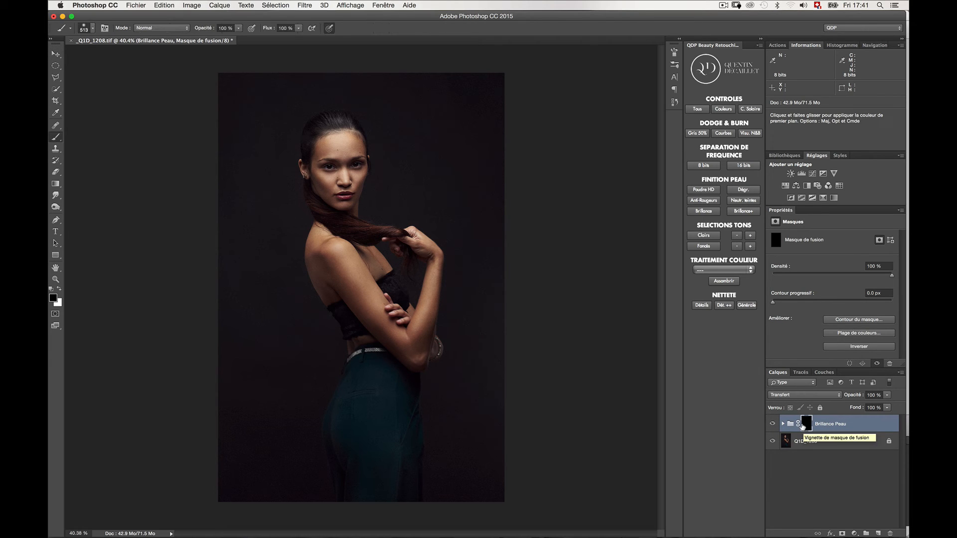
right_click(57, 138)
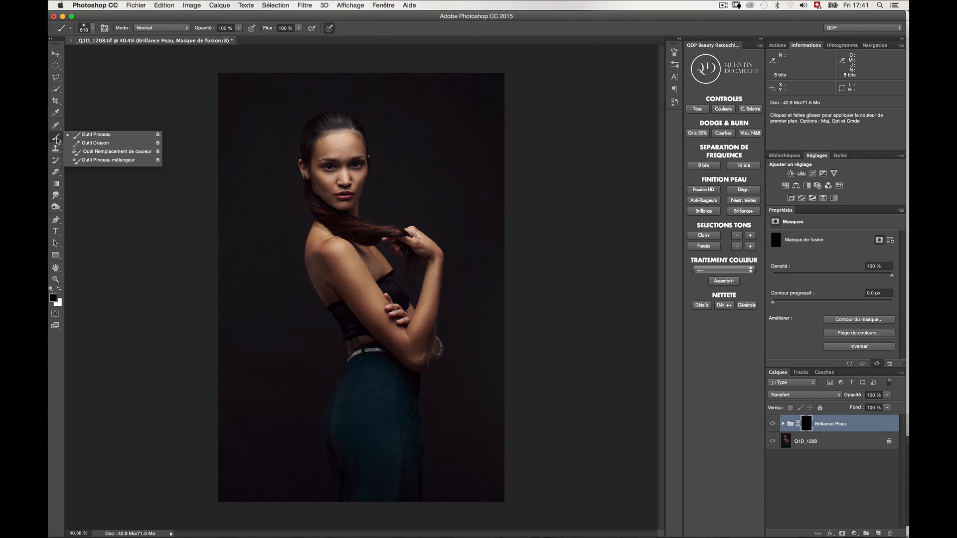
left_click(76, 138)
key("x")
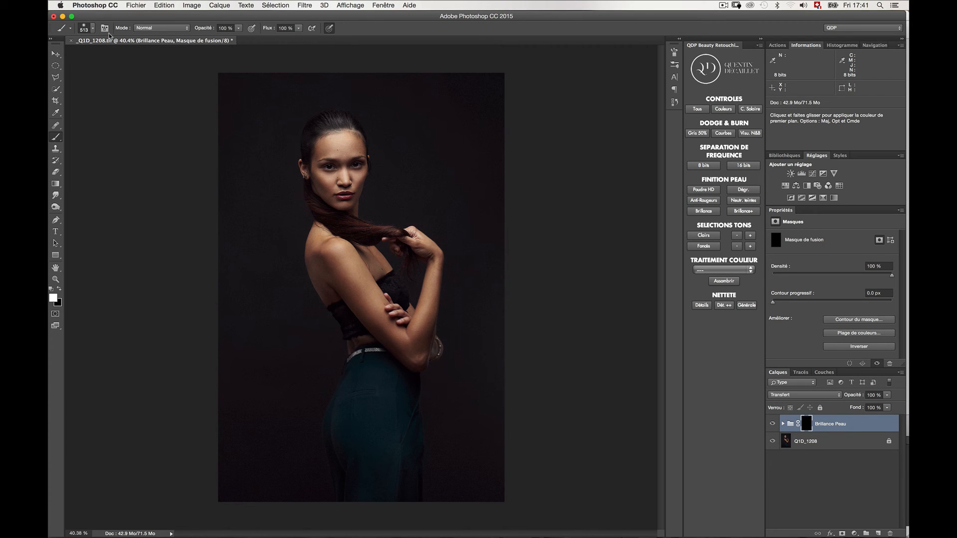
left_click(279, 137, "ctrl")
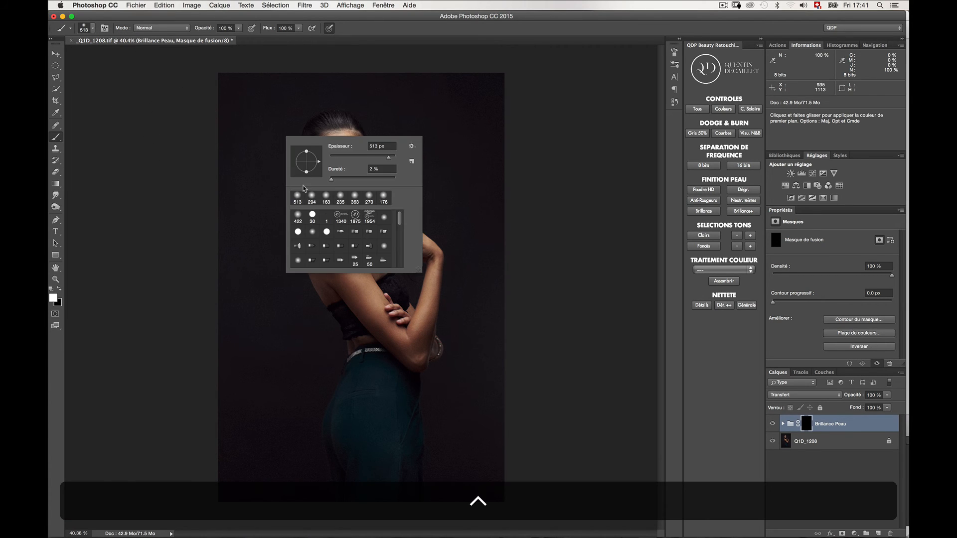
double_click(298, 214)
key("space")
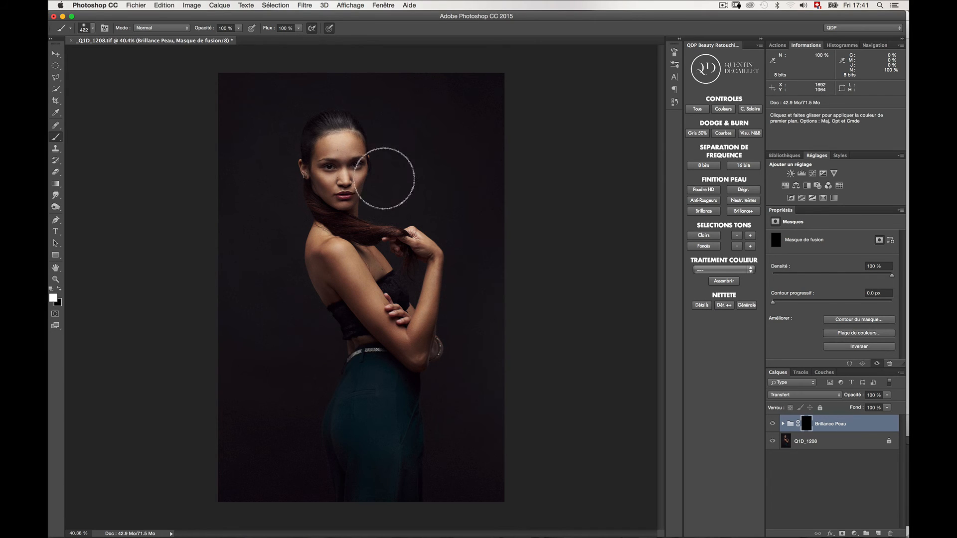
- Paint white on the Brillance Peau mask over the skin of the face, shoulder, arms and waist, and inspect the mask on its own
left_click_drag(333, 162, 349, 160)
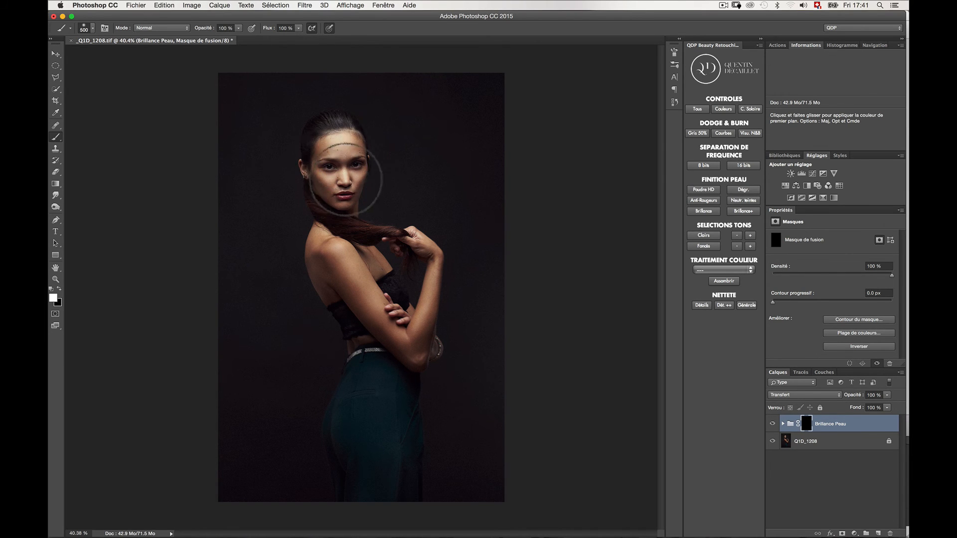
mouse_move(344, 180)
left_mouse_down()
mouse_move(336, 256)
mouse_move(391, 319)
left_mouse_up()
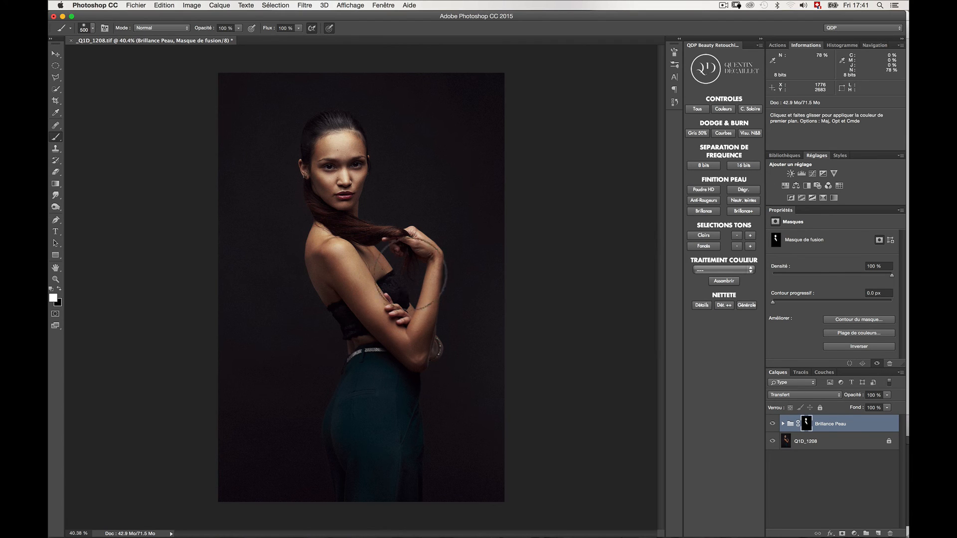
mouse_move(430, 264)
left_mouse_down()
mouse_move(420, 266)
mouse_move(421, 327)
mouse_move(409, 344)
mouse_move(428, 268)
mouse_move(365, 263)
left_mouse_up()
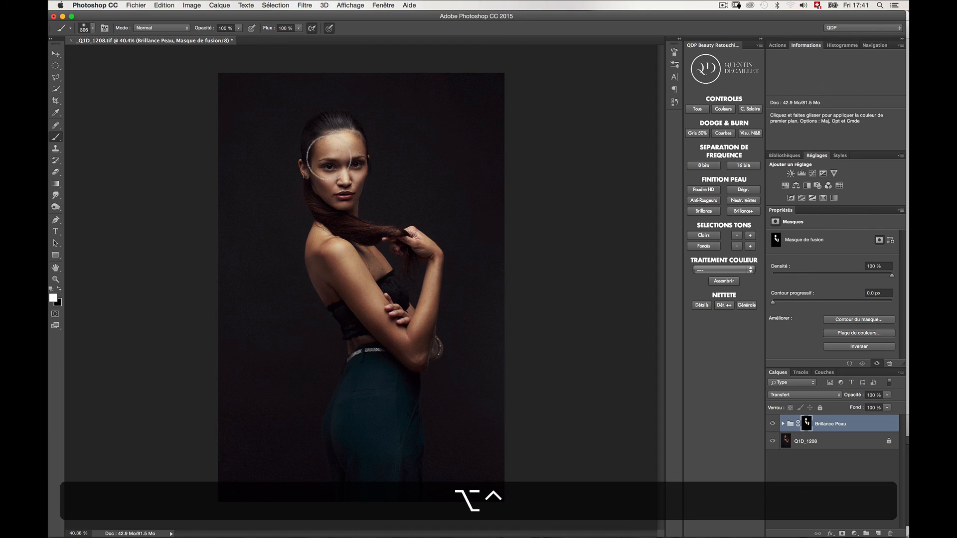
left_click_drag(341, 175, 322, 179)
mouse_move(331, 176)
left_mouse_down()
mouse_move(304, 169)
mouse_move(350, 169)
left_mouse_up()
left_click_drag(342, 324, 354, 342)
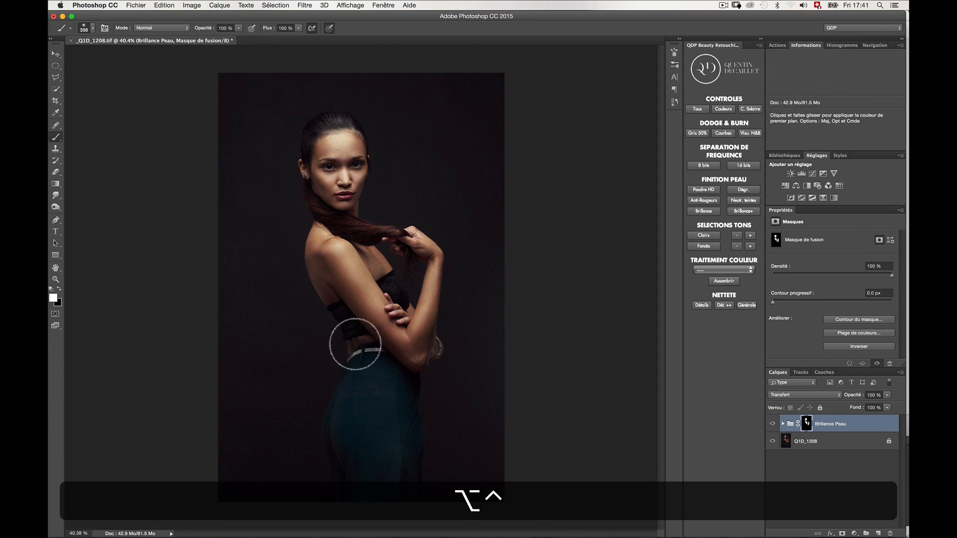
left_click(807, 424, "alt")
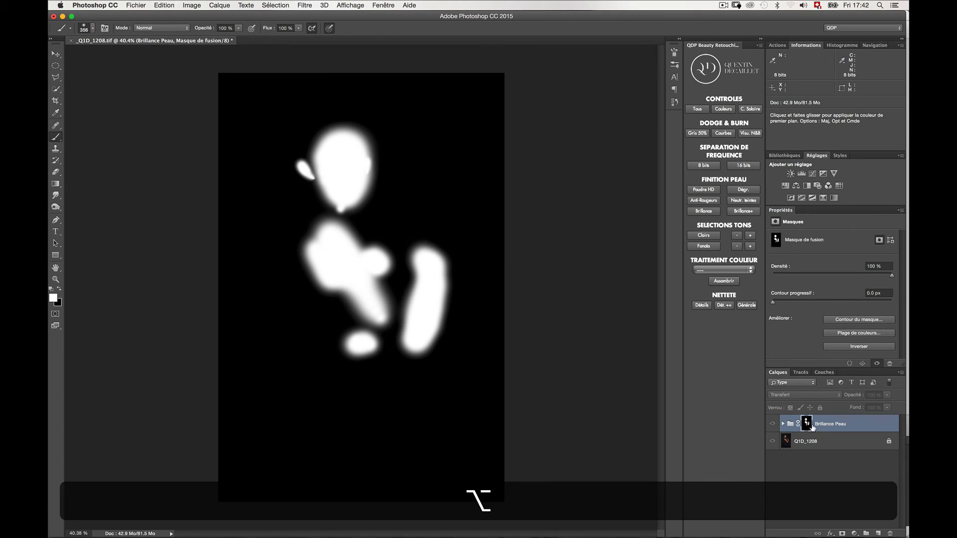
left_click(808, 423, "alt")
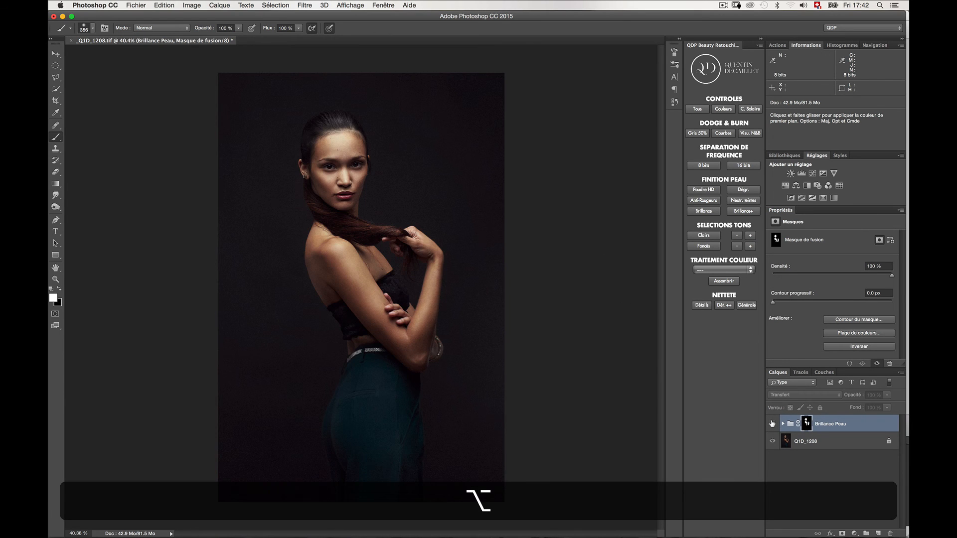
- Reduce the Brillance Peau group's opacity to 80 %, comparing the retouched portrait with the original before and after the change
left_click(773, 424)
left_click(773, 425)
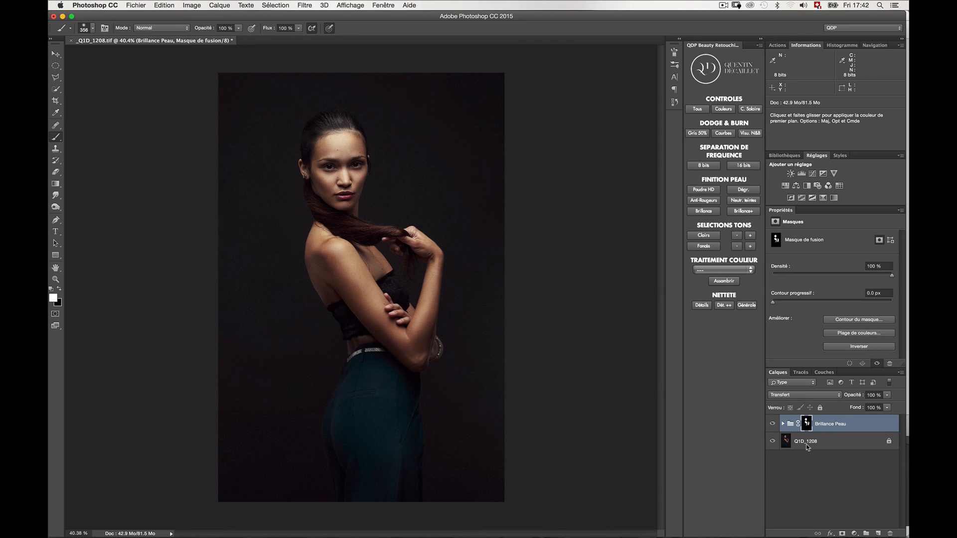
key("v")
key("8")
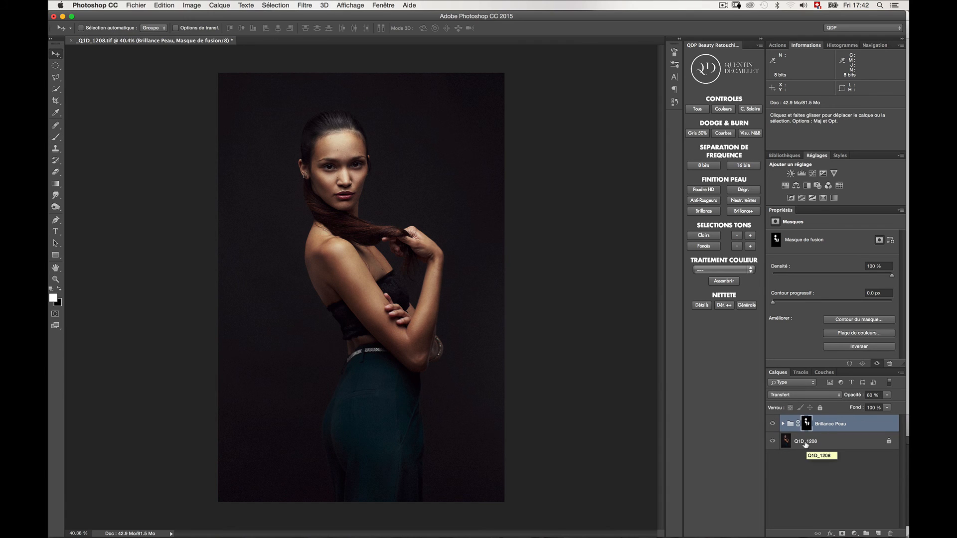
left_click(772, 441, "alt")
left_click(771, 441, "alt")
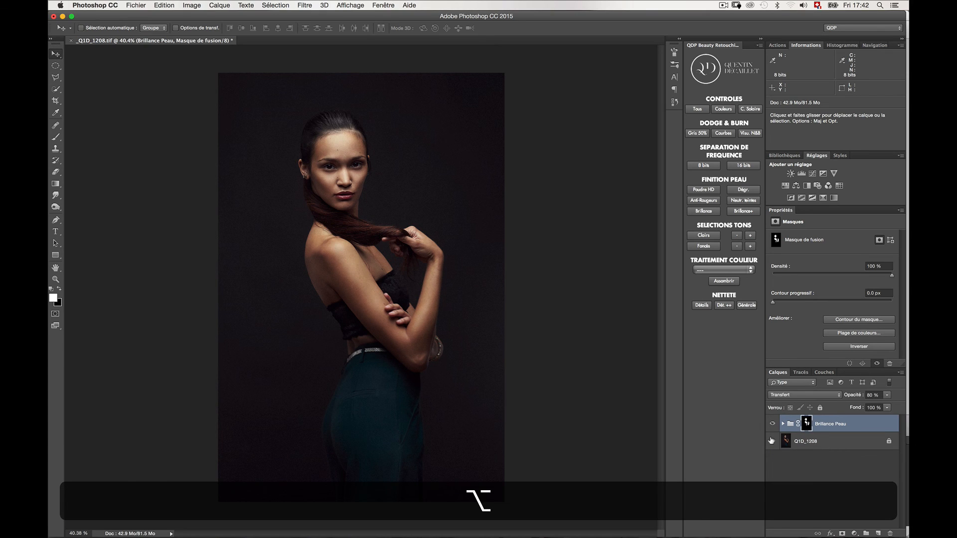
- Expand the Brillance Peau group and toggle the Color. Tons Clairs layer's visibility to judge its effect against Lumin. Tons Clairs
scroll(422, 277, "down", 3)
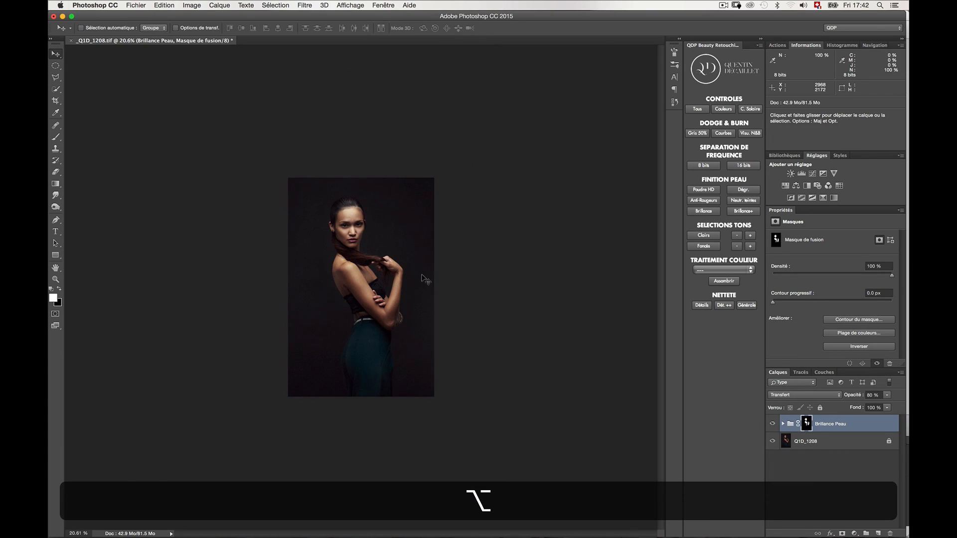
scroll(421, 278, "up", 3)
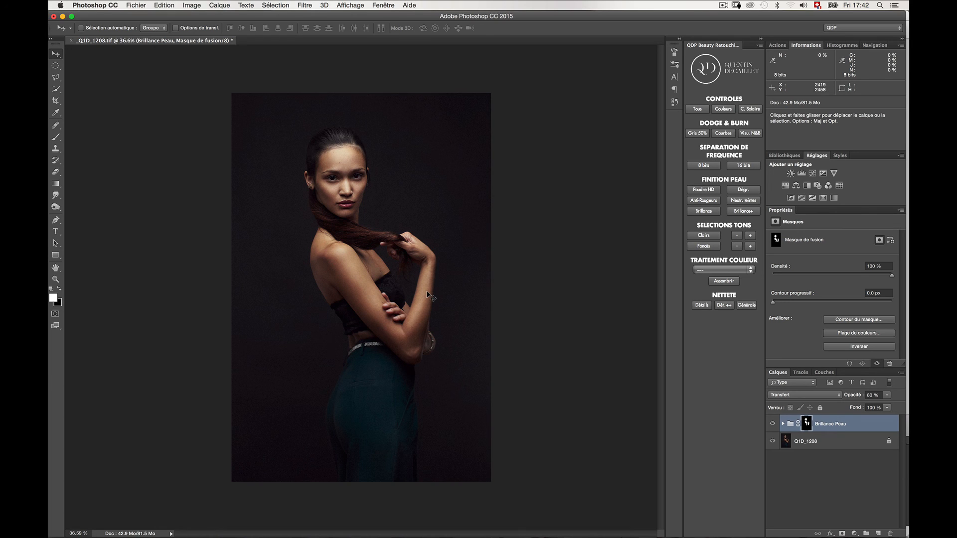
left_click(781, 424)
left_click(844, 442)
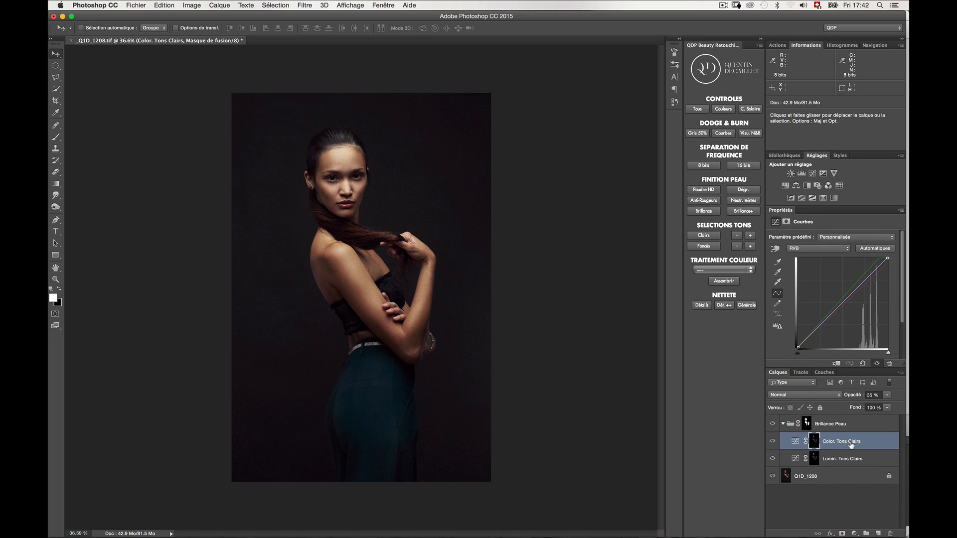
left_click(772, 441)
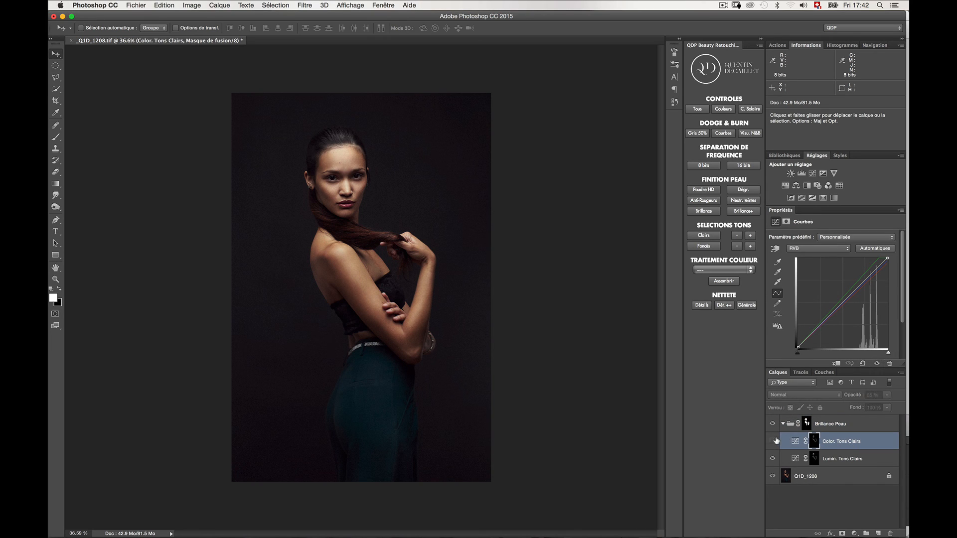
left_click(860, 457)
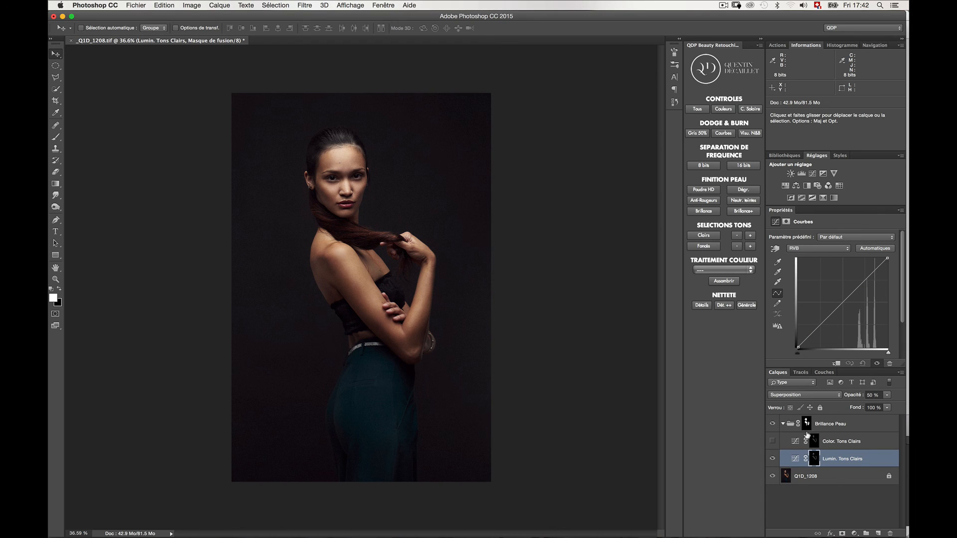
- Reduce the Color. Tons Clairs layer's opacity to 20 %, compare the portrait with and without the Brillance Peau group, and collapse the group
left_click(850, 442)
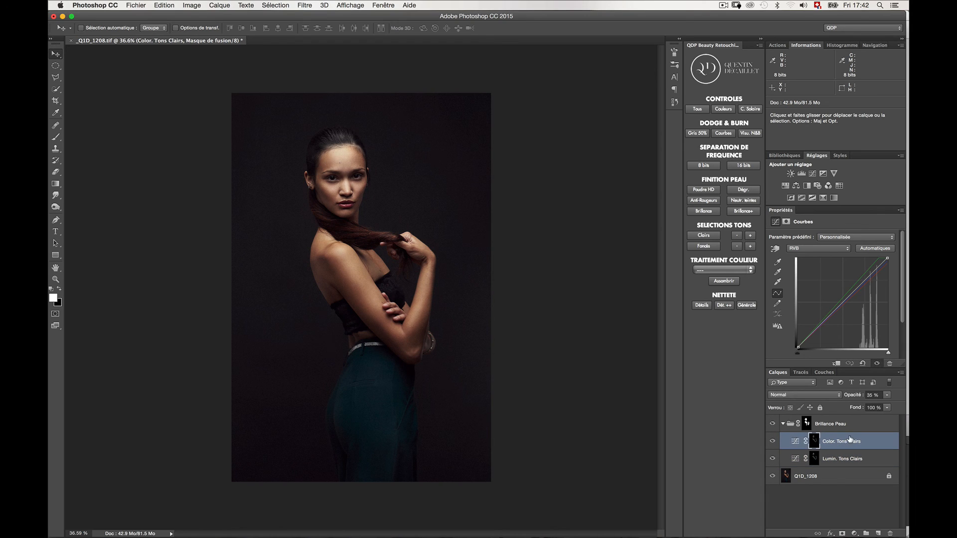
key("2")
left_click(770, 424)
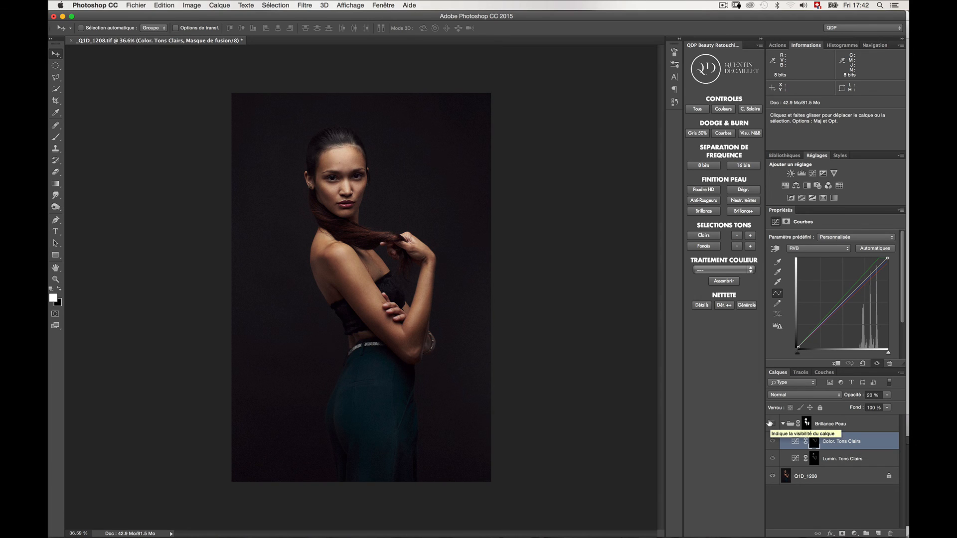
left_click(770, 424)
left_click(783, 424)
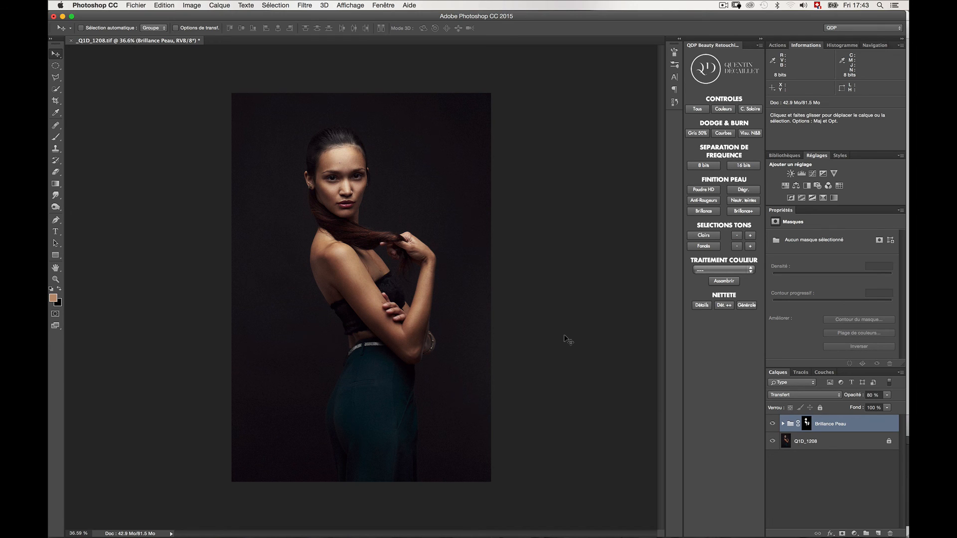
key("shift+super")
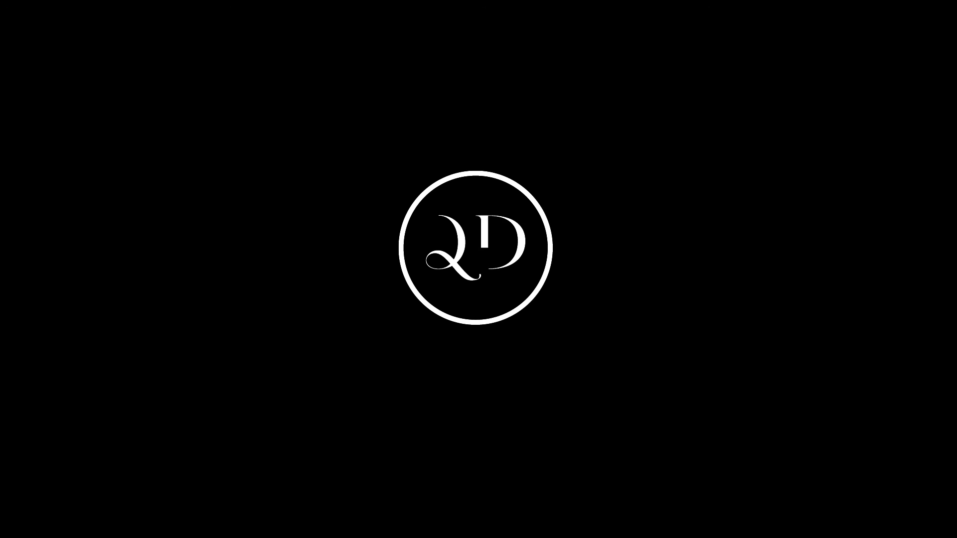